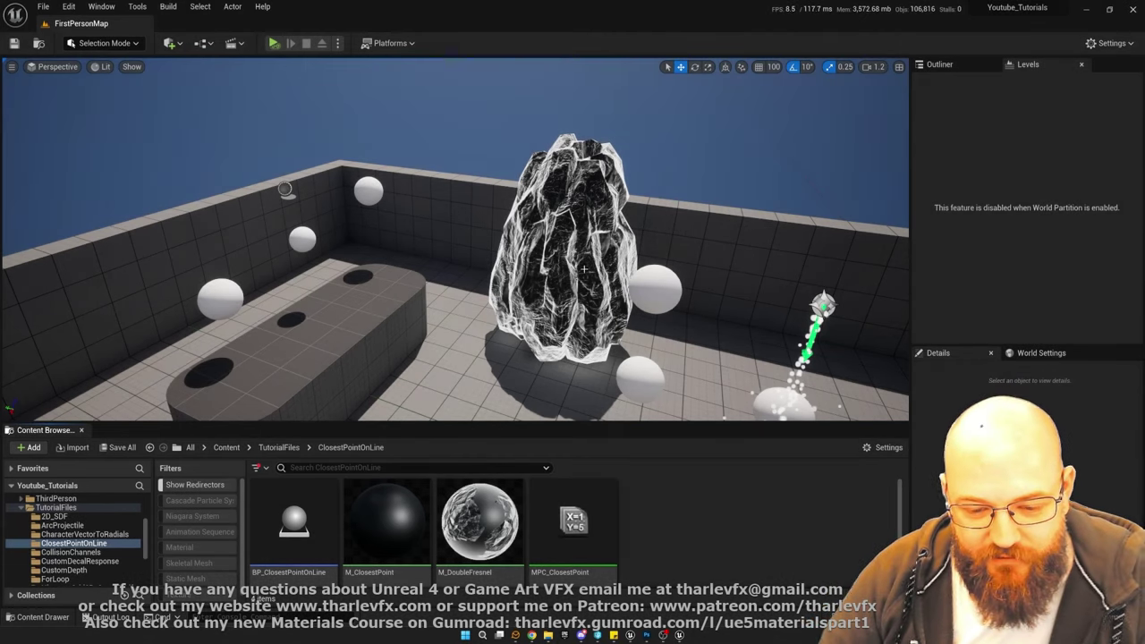
# Examine the white-edged rock in the level from several viewpoints
pyautogui.press('s')
pyautogui.moveTo(529, 267)
pyautogui.mouseDown(button='right')
pyautogui.moveTo(515, 250)
pyautogui.moveTo(529, 268)
pyautogui.mouseUp(button='right')
pyautogui.press('w')
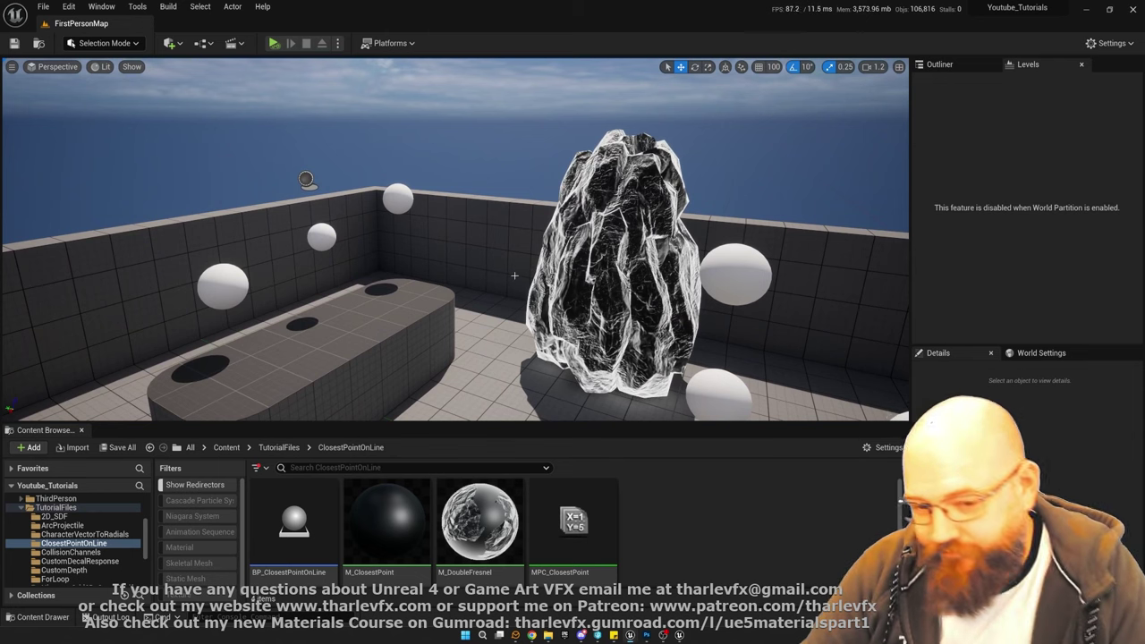
pyautogui.press('s')
pyautogui.moveTo(507, 293); pyautogui.dragTo(466, 315, button='right')
pyautogui.press('w')
pyautogui.press('s')
pyautogui.press('w')
pyautogui.press('d')
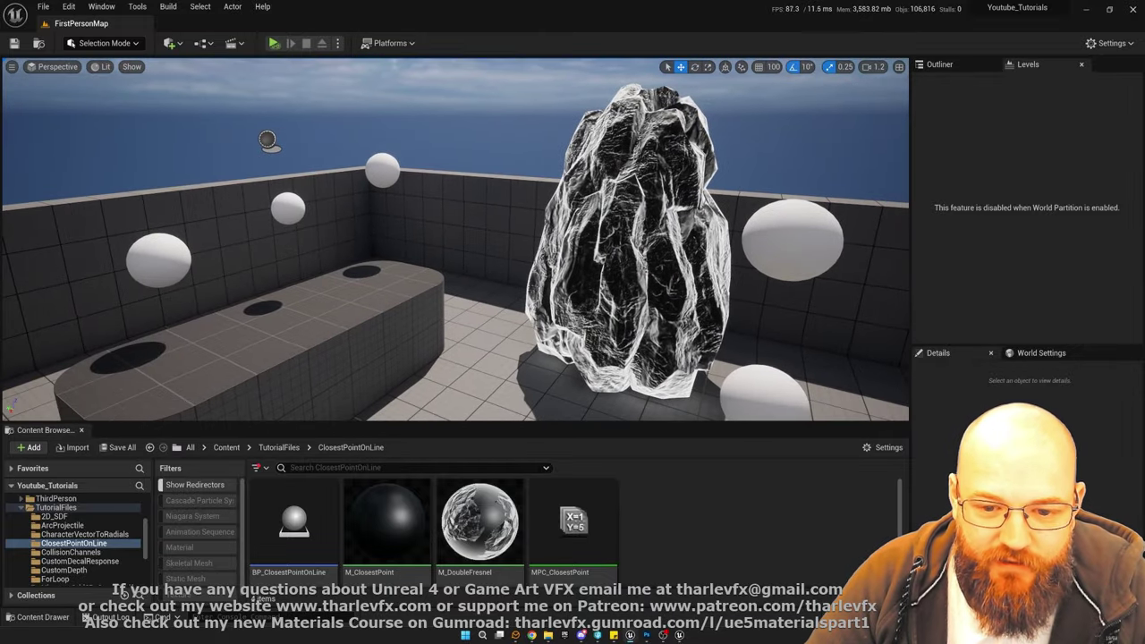
pyautogui.press('s')
pyautogui.moveTo(605, 277); pyautogui.dragTo(551, 269, button='right')
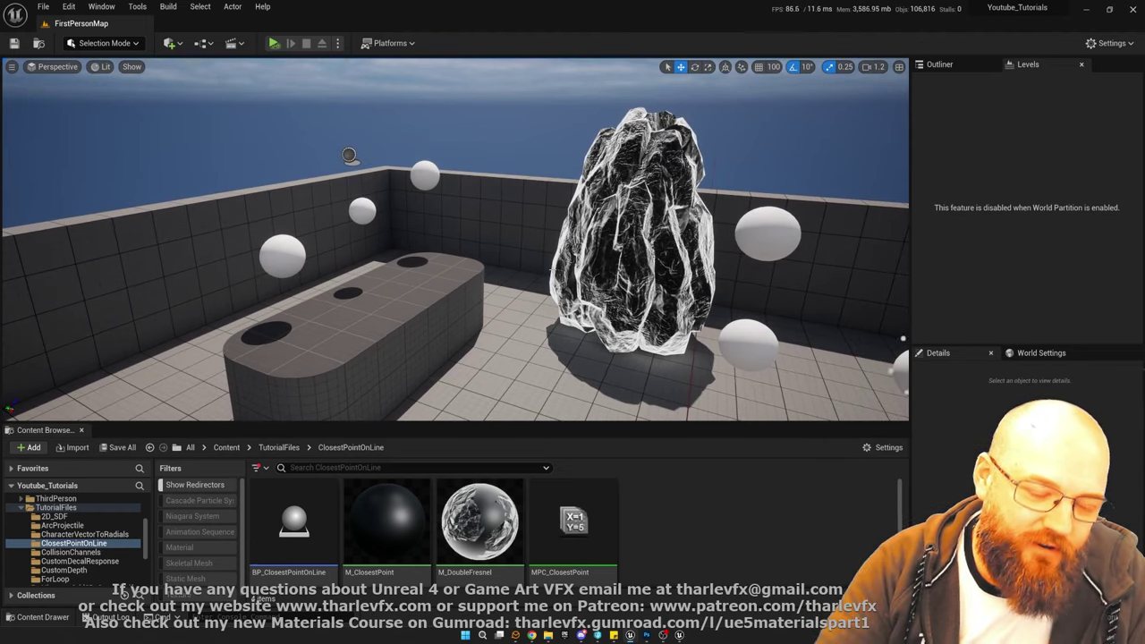
pyautogui.press('s')
pyautogui.moveTo(590, 279); pyautogui.dragTo(655, 270, button='right')
pyautogui.press('w')
pyautogui.press('w')
# Select the SM_Rock mesh in game view and orbit around it to examine how its edge highlights follow the camera
pyautogui.press('g')
pyautogui.click(595, 268)
pyautogui.press('w')
pyautogui.press('d')
pyautogui.press('s')
pyautogui.press('a')
pyautogui.keyDown('alt'); pyautogui.moveTo(655, 270); pyautogui.dragTo(640, 295); pyautogui.keyUp('alt')
pyautogui.keyDown('alt'); pyautogui.moveTo(456, 331); pyautogui.dragTo(456, 331); pyautogui.keyUp('alt')
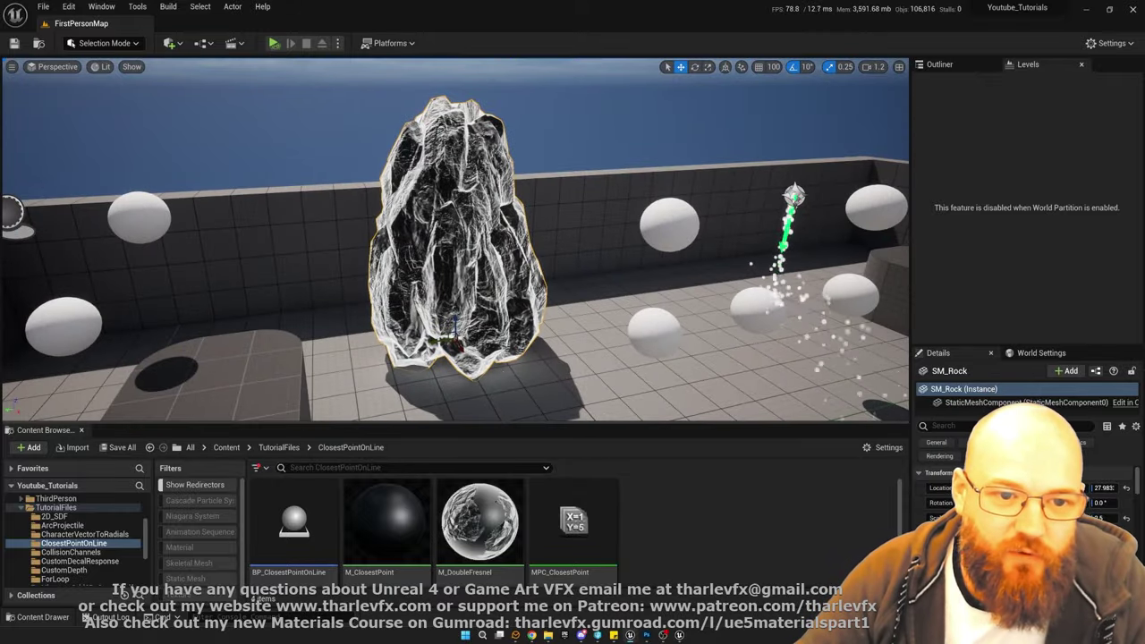
pyautogui.keyDown('alt'); pyautogui.moveTo(456, 331); pyautogui.dragTo(456, 331); pyautogui.keyUp('alt')
pyautogui.keyDown('alt'); pyautogui.moveTo(468, 256); pyautogui.dragTo(469, 255); pyautogui.keyUp('alt')
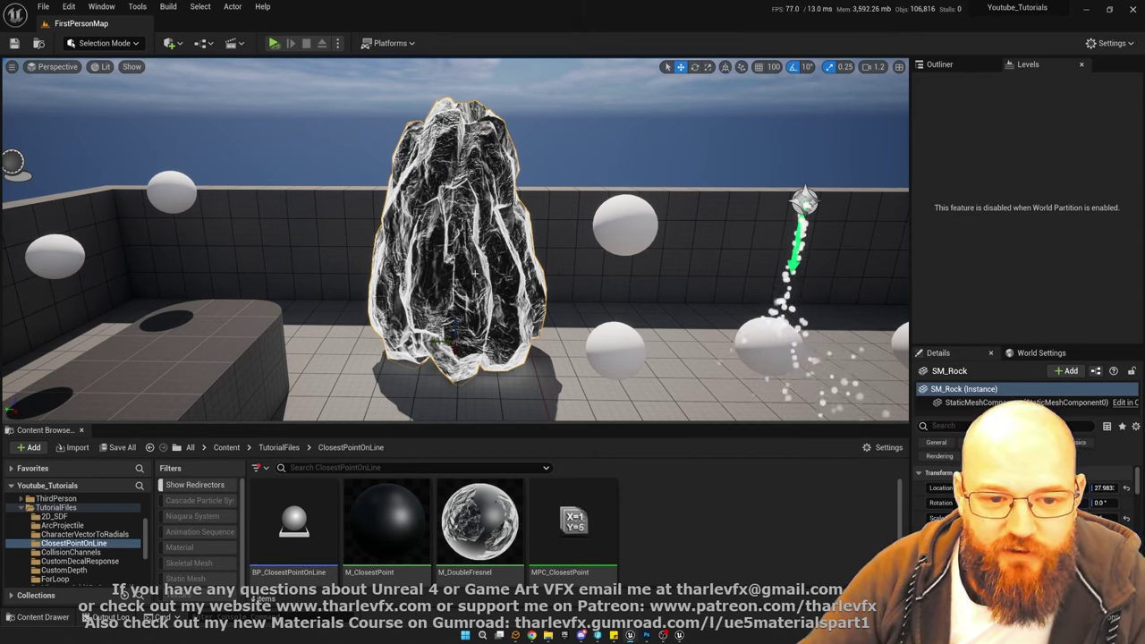
pyautogui.moveTo(494, 267)
pyautogui.keyDown('alt'); pyautogui.mouseDown()
pyautogui.moveTo(403, 344)
pyautogui.moveTo(394, 380)
pyautogui.moveTo(405, 322)
pyautogui.moveTo(483, 255)
pyautogui.mouseUp(); pyautogui.keyUp('alt')
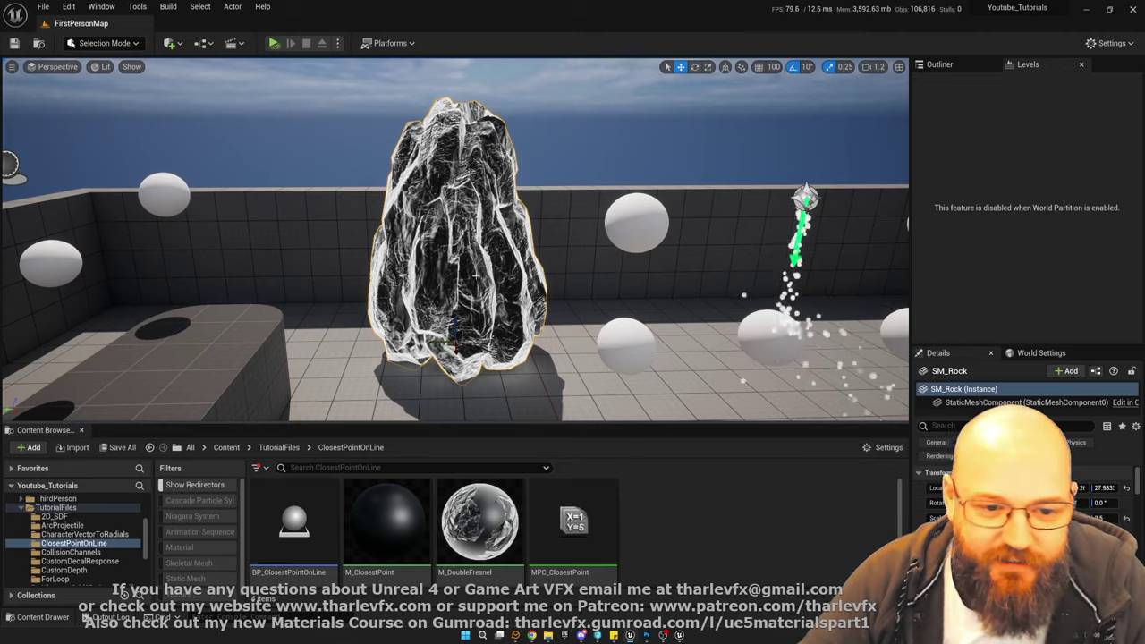
pyautogui.moveTo(468, 270); pyautogui.dragTo(516, 258, button='right')
pyautogui.press('w')
pyautogui.press('s')
pyautogui.press('s')
pyautogui.keyDown('alt'); pyautogui.moveTo(516, 261); pyautogui.dragTo(447, 280); pyautogui.keyUp('alt')
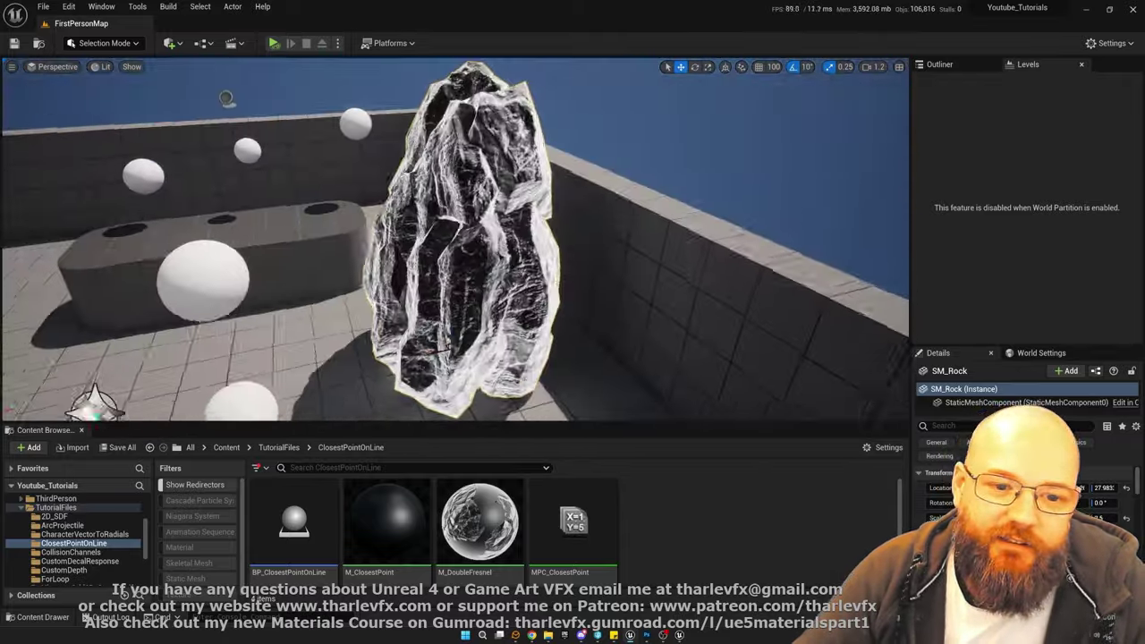
pyautogui.keyDown('alt'); pyautogui.moveTo(340, 243); pyautogui.dragTo(317, 241); pyautogui.keyUp('alt')
# Open the M_DoubleFresnel material for editing
pyautogui.doubleClick(480, 521)
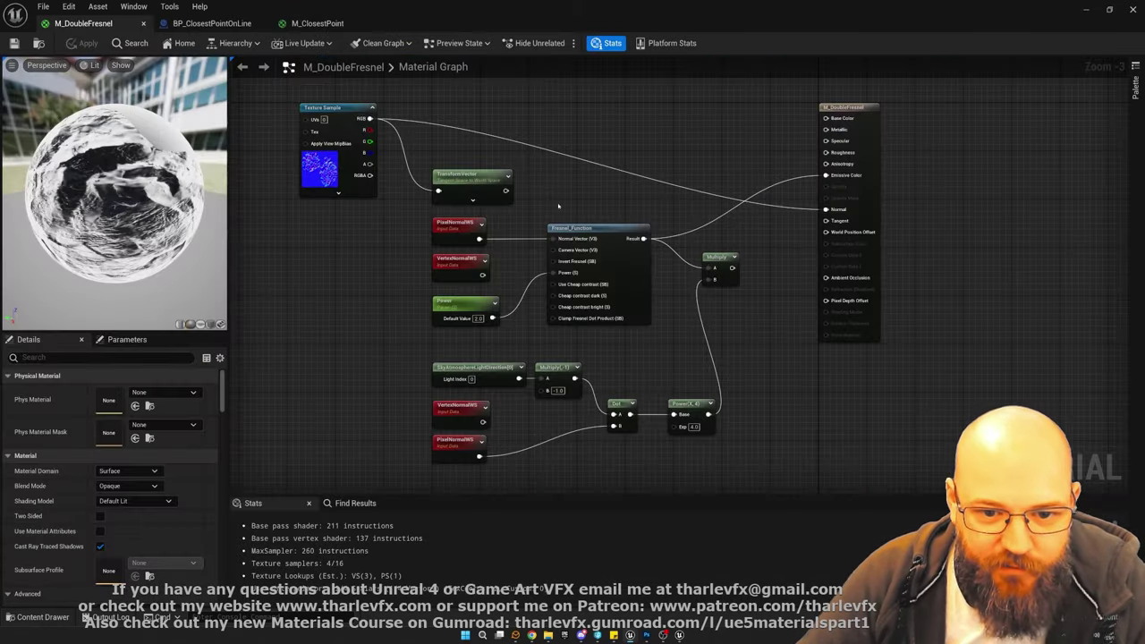
pyautogui.click(554, 225)
pyautogui.click(581, 194)
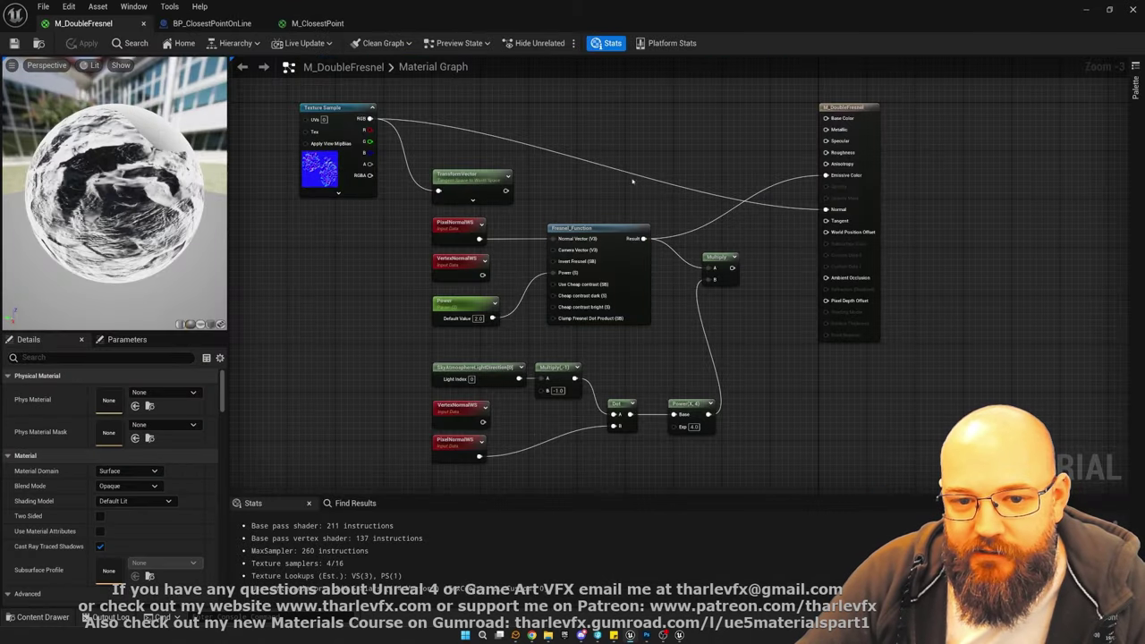
# Add a standard Fresnel node in the empty area above the Fresnel_Function node
pyautogui.moveTo(628, 172); pyautogui.dragTo(614, 231, button='right')
pyautogui.rightClick(608, 145)
pyautogui.write('fres')
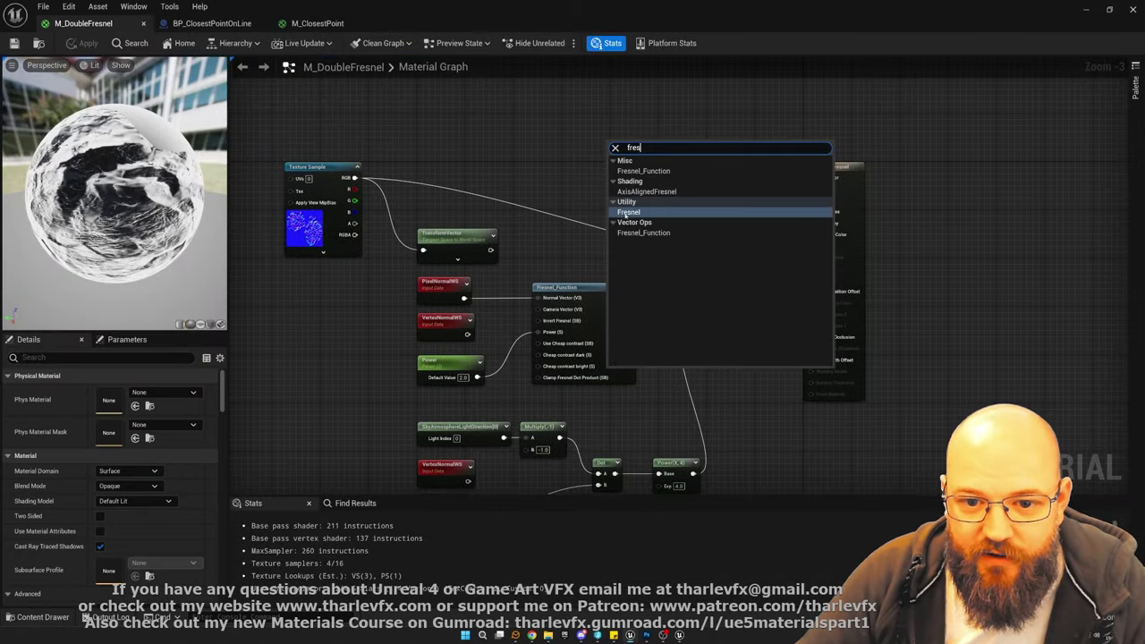
pyautogui.click(629, 212)
pyautogui.moveTo(637, 146); pyautogui.dragTo(575, 145)
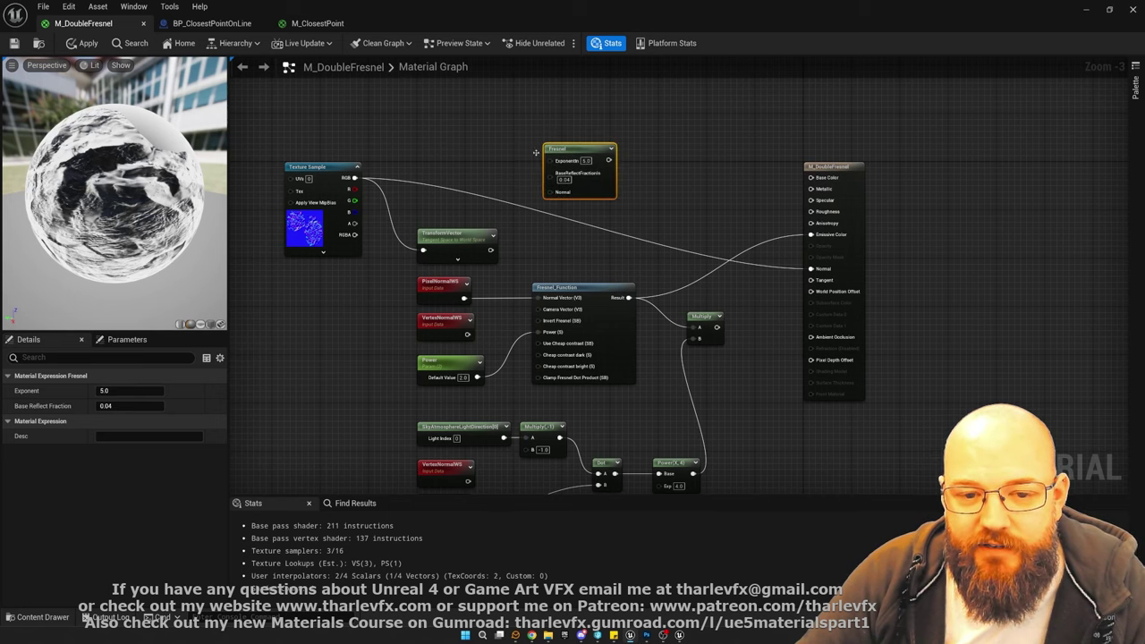
pyautogui.click(691, 205)
pyautogui.moveTo(647, 129); pyautogui.dragTo(569, 217)
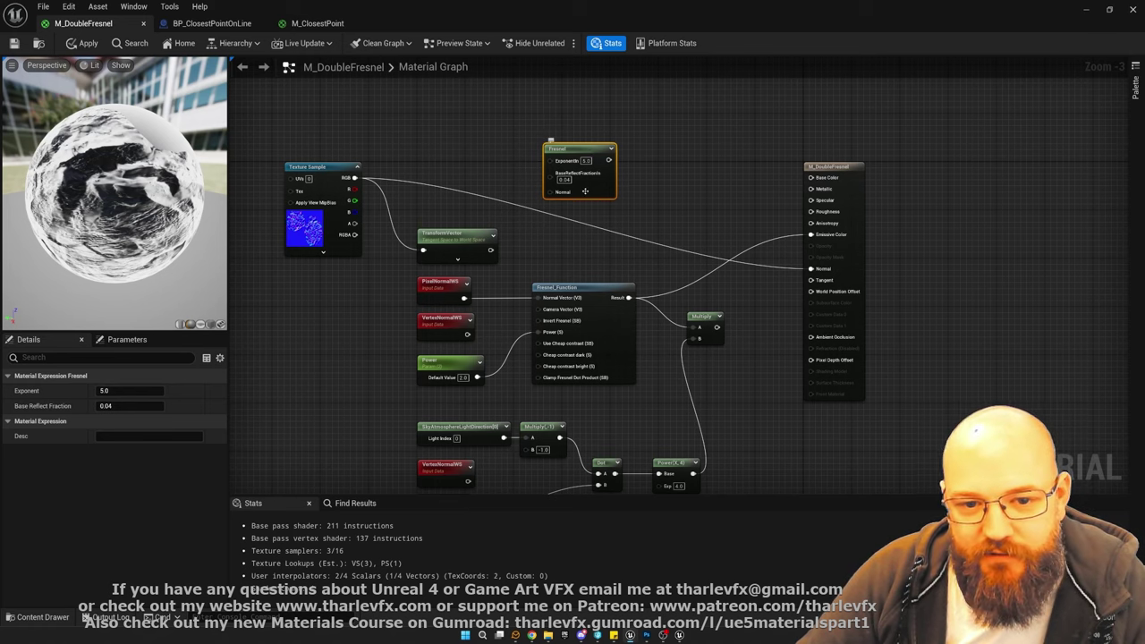
pyautogui.moveTo(589, 189); pyautogui.dragTo(608, 183)
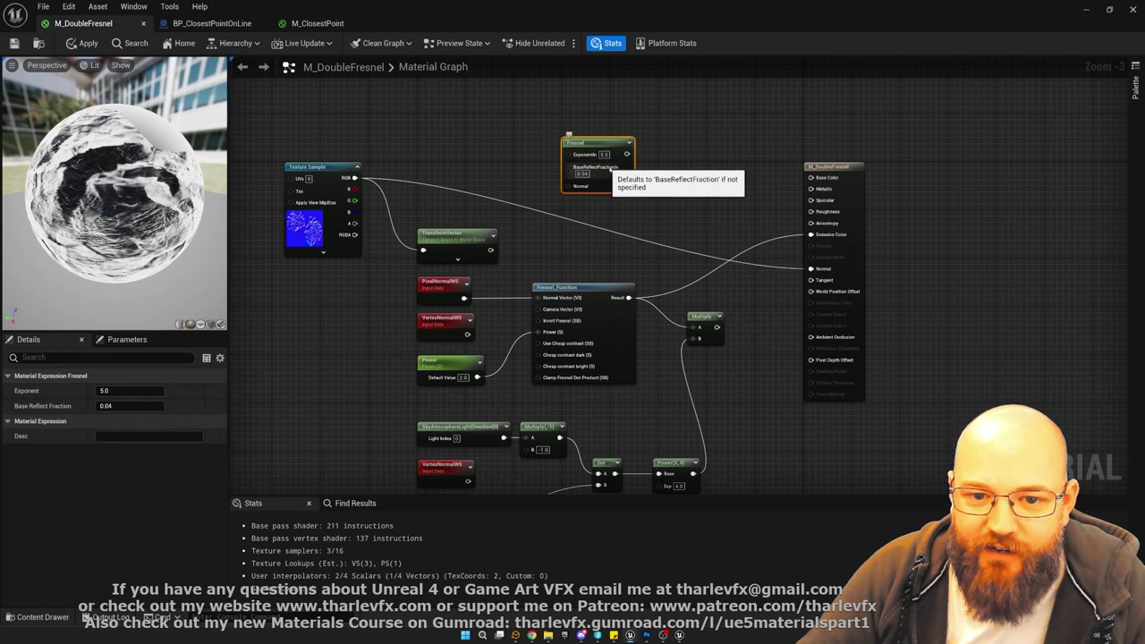
# Connect the Fresnel node's output to the material's Emissive Color and inspect the preview sphere up close
pyautogui.click(582, 174)
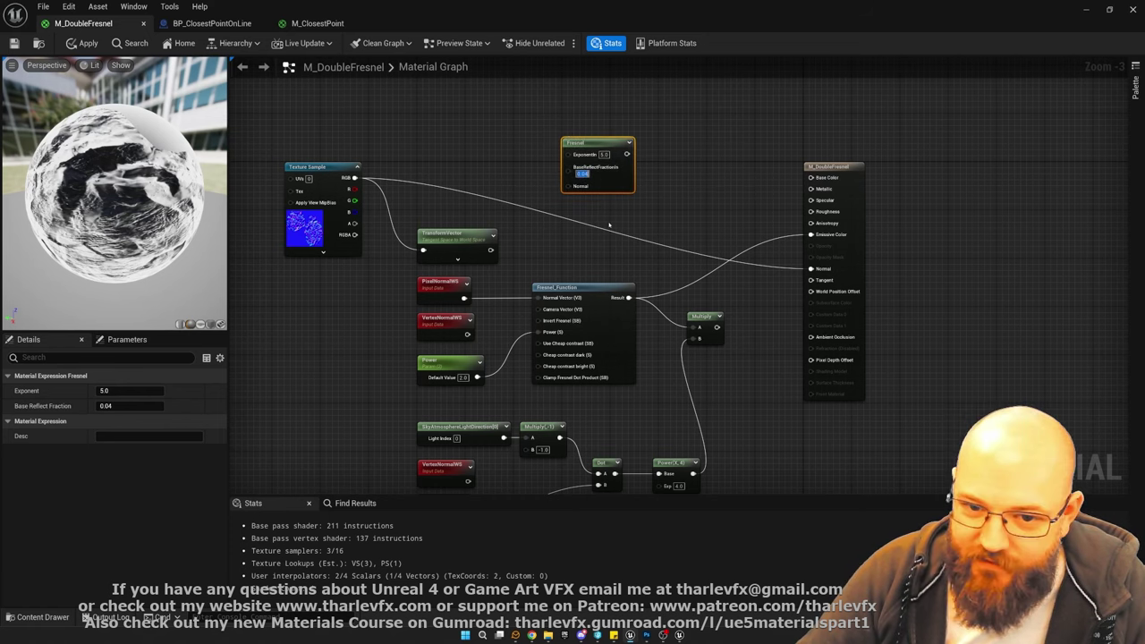
pyautogui.click(689, 195)
pyautogui.moveTo(811, 234); pyautogui.dragTo(626, 154)
pyautogui.moveTo(126, 194); pyautogui.dragTo(153, 179)
pyautogui.scroll(5, 126, 194)
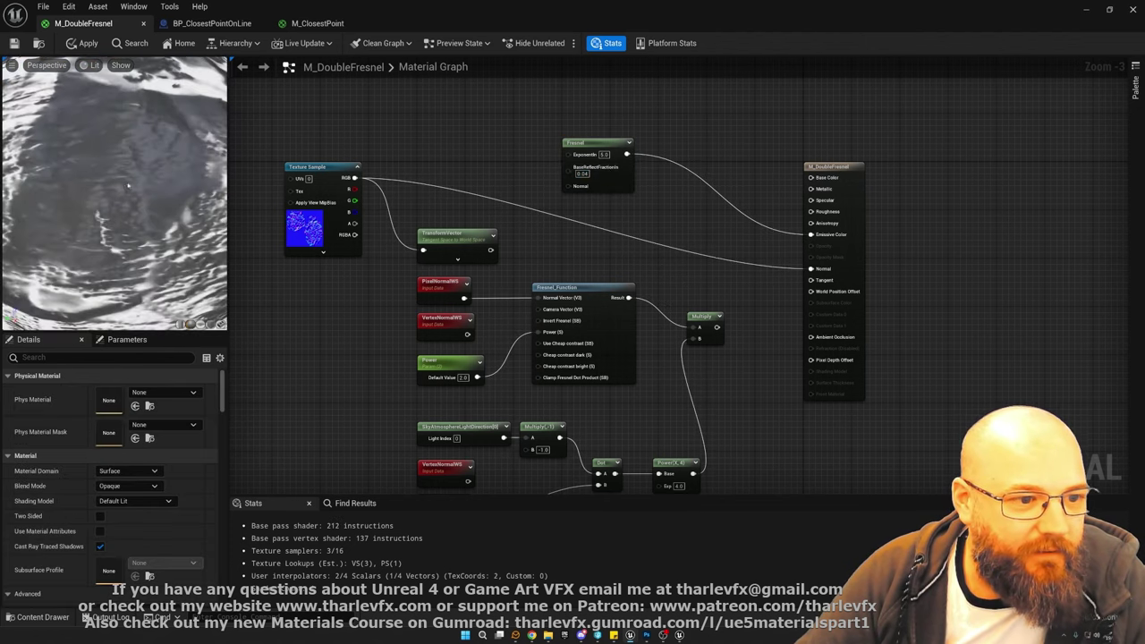
# Set the Fresnel node's base reflect fraction to 0 and back to 0.04 to compare the preview
pyautogui.click(582, 174)
pyautogui.write('0')
pyautogui.press('Return')
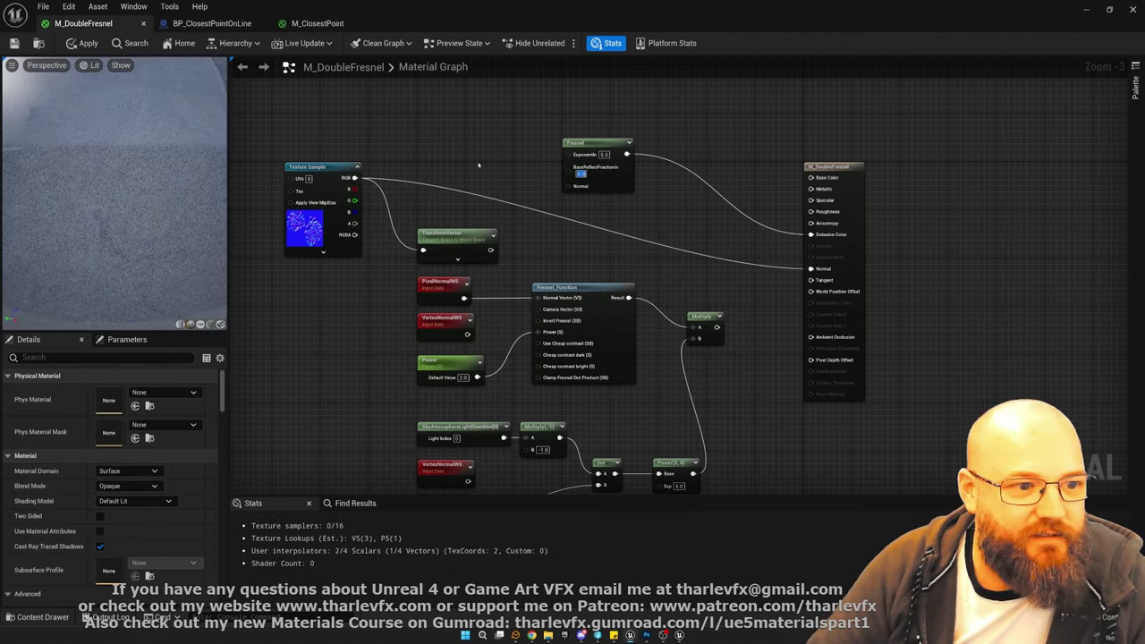
pyautogui.write('0.04')
pyautogui.press('Return')
pyautogui.moveTo(126, 179); pyautogui.dragTo(143, 185)
pyautogui.scroll(-5, 115, 192)
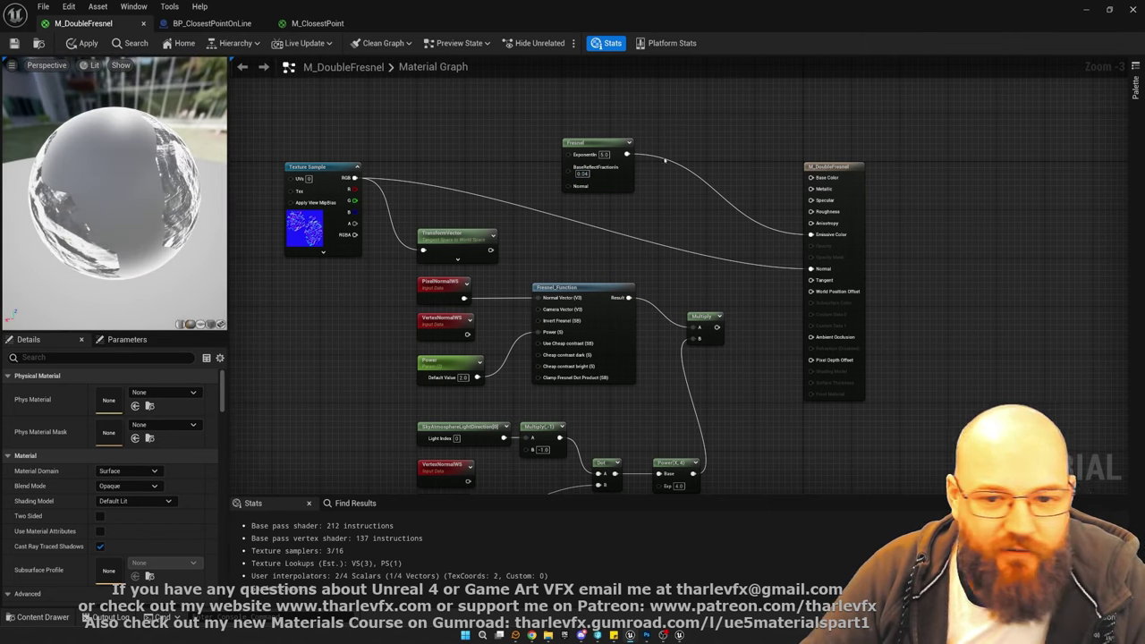
# Test the Fresnel node's Base Reflect Fraction at 0 and 0.4, ending at 0
pyautogui.click(615, 187)
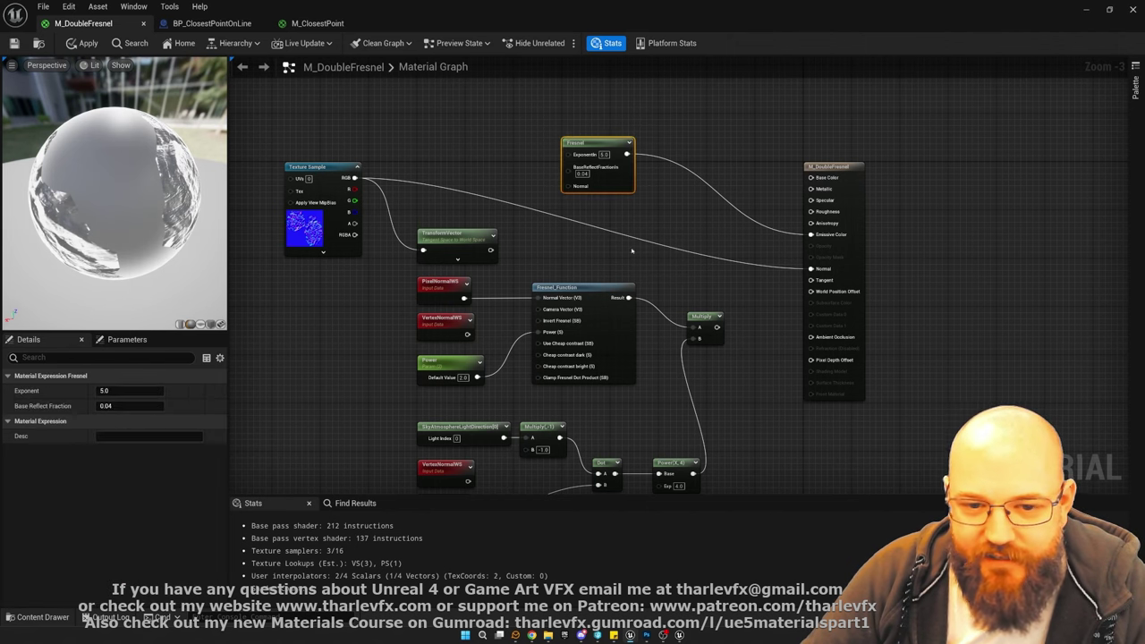
pyautogui.click(134, 404)
pyautogui.write('0')
pyautogui.press('Return')
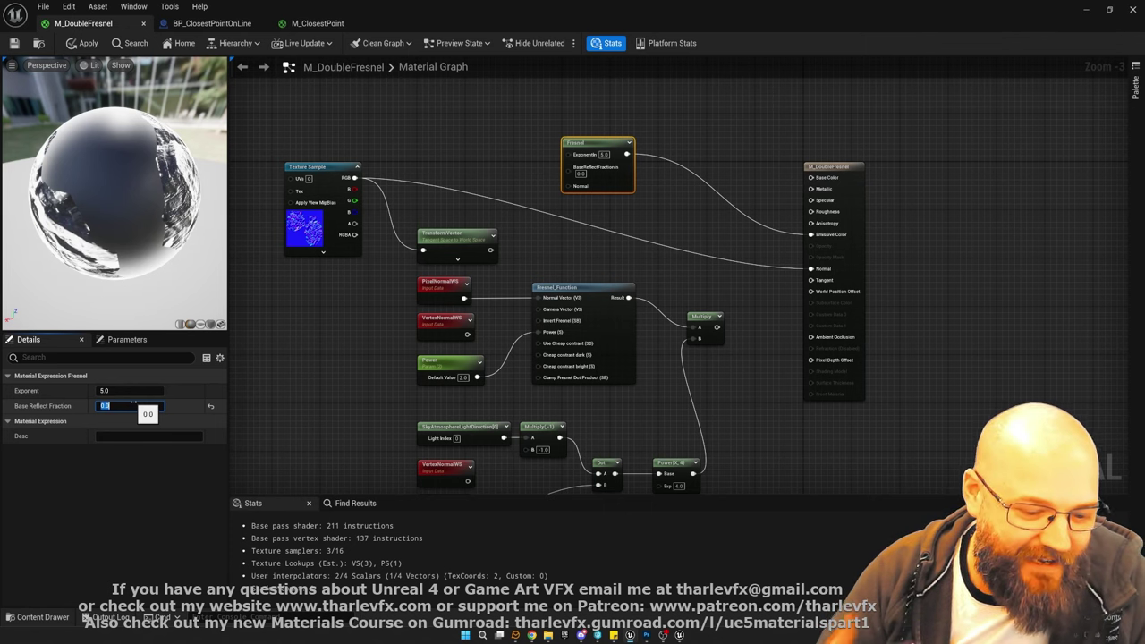
pyautogui.write('.04')
pyautogui.press('Return')
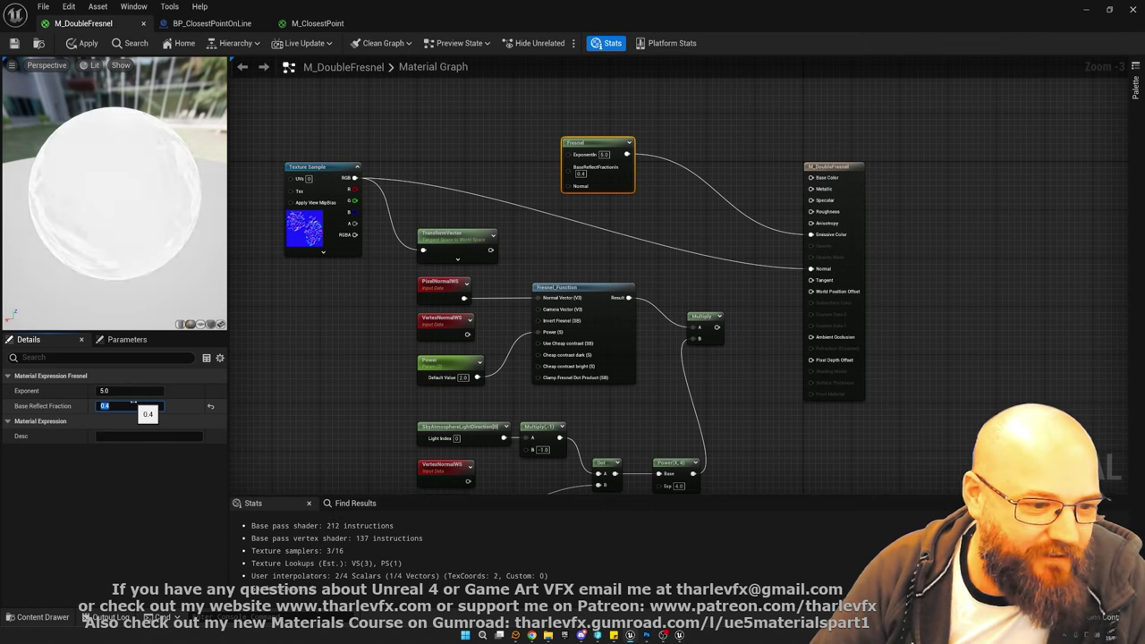
pyautogui.write('0')
pyautogui.press('Return')
pyautogui.click(685, 189)
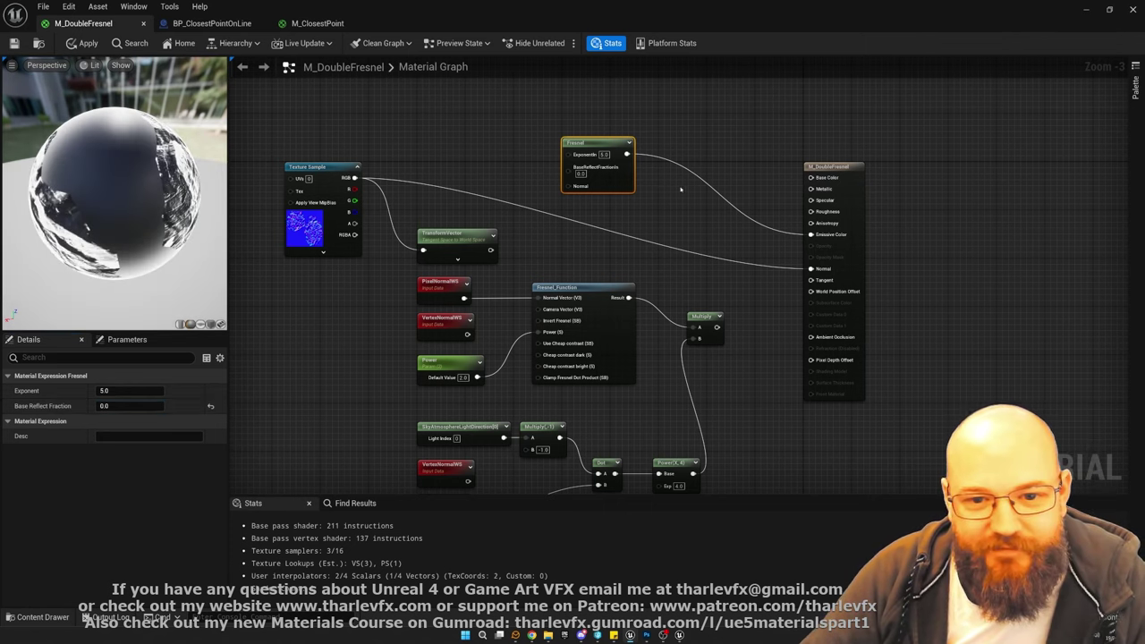
# Try the Fresnel node's exponent at 1 and at 0
pyautogui.click(602, 156)
pyautogui.write('1')
pyautogui.press('Return')
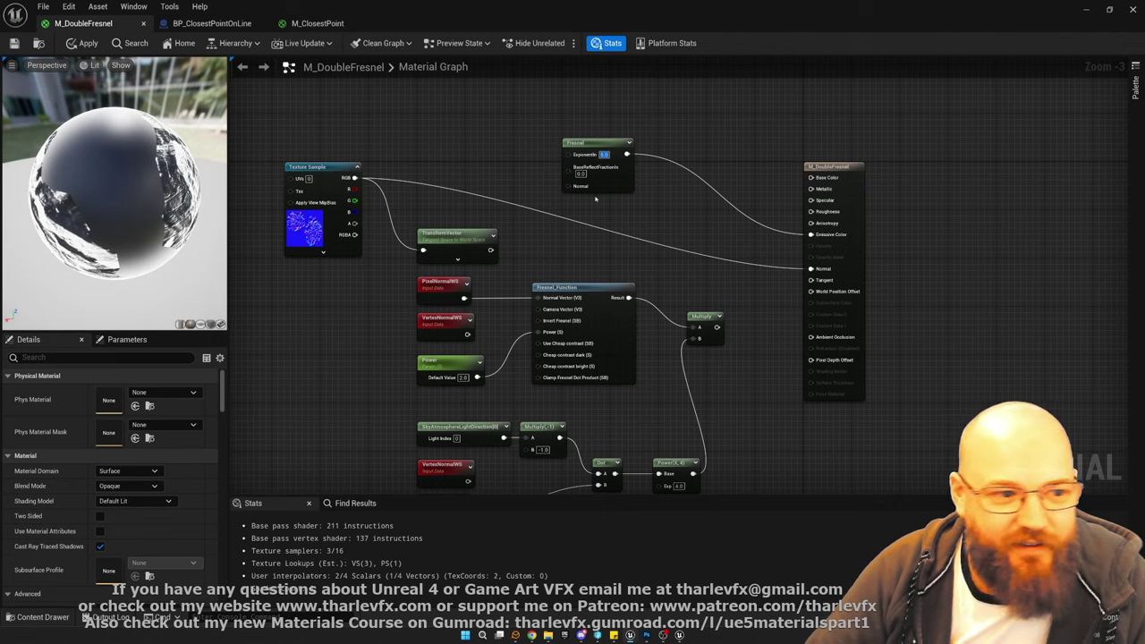
pyautogui.write('1')
pyautogui.press('Return')
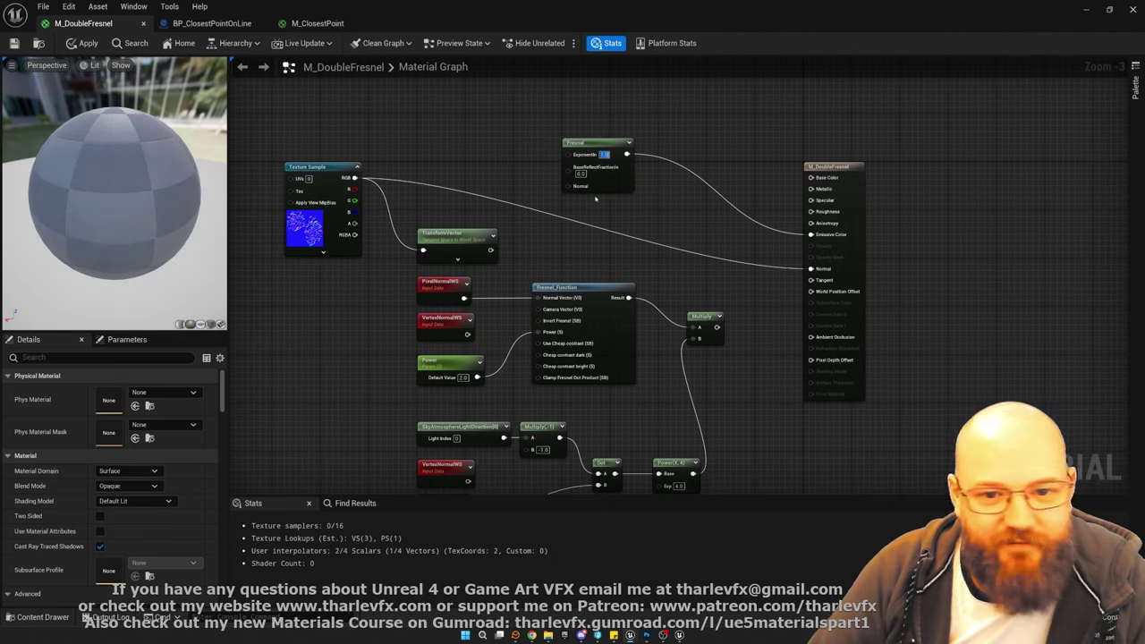
pyautogui.write('0')
pyautogui.press('Return')
# Delete the standard Fresnel node from the material graph
pyautogui.click(595, 140)
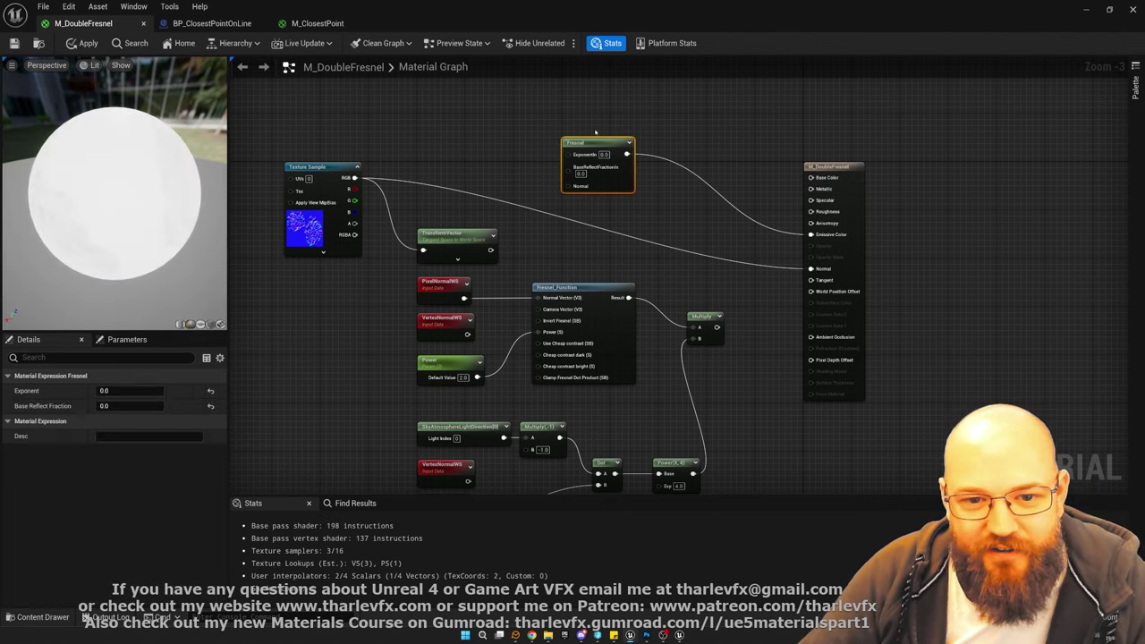
pyautogui.press('Delete')
pyautogui.moveTo(647, 286); pyautogui.dragTo(643, 267, button='right')
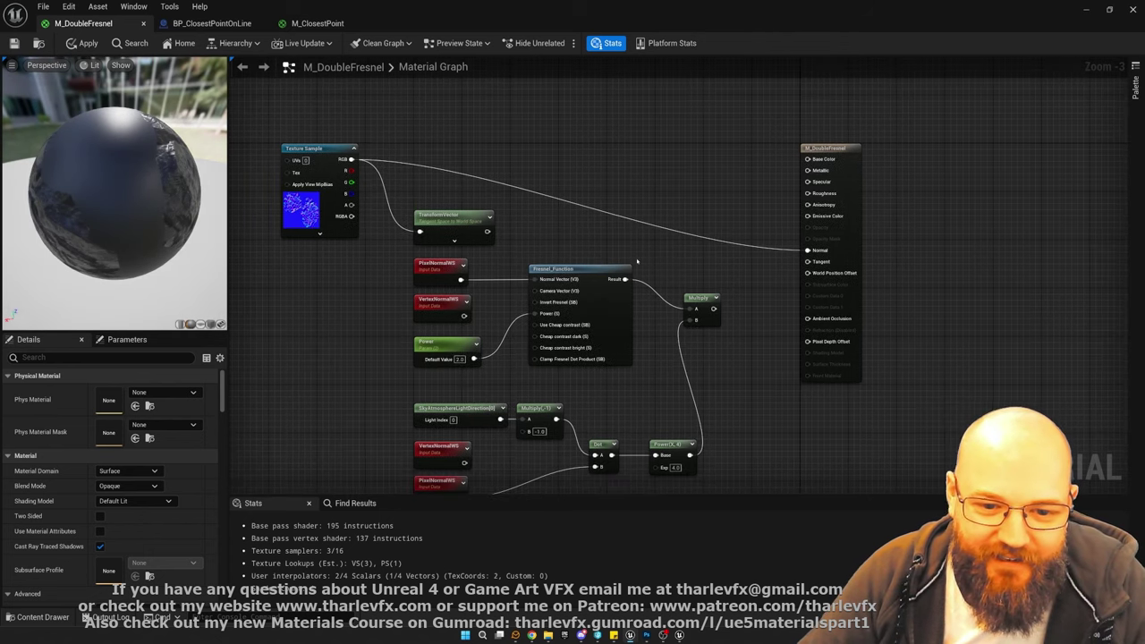
# Open the Fresnel_Function material function and examine its node graph
pyautogui.click(619, 339)
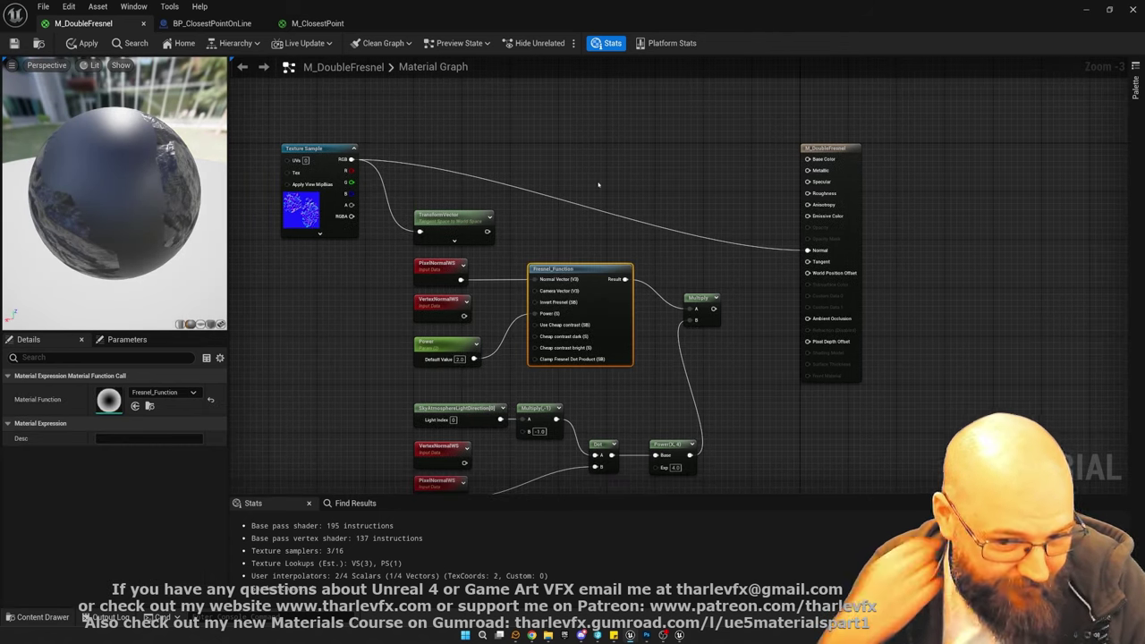
pyautogui.doubleClick(615, 316)
pyautogui.moveTo(483, 396); pyautogui.dragTo(887, 353, button='right')
pyautogui.scroll(-1, 511, 376)
pyautogui.scroll(-1, 886, 378)
pyautogui.scroll(-2, 885, 353)
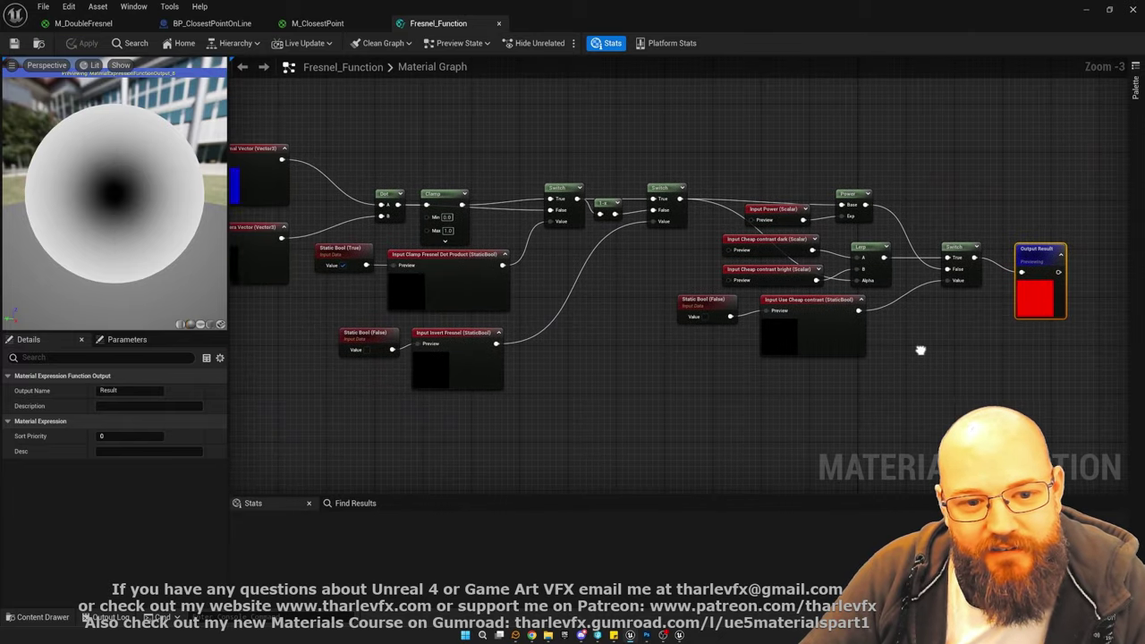
# Move the Clamp node lower in the function graph and close Fresnel_Function without applying the changes
pyautogui.moveTo(489, 243); pyautogui.dragTo(446, 253)
pyautogui.click(489, 194)
pyautogui.click(506, 180)
pyautogui.moveTo(516, 176); pyautogui.dragTo(456, 259)
pyautogui.click(493, 194)
pyautogui.click(504, 186)
pyautogui.moveTo(500, 185); pyautogui.dragTo(455, 258)
pyautogui.click(491, 187)
pyautogui.click(507, 190)
pyautogui.middleClick(459, 28)
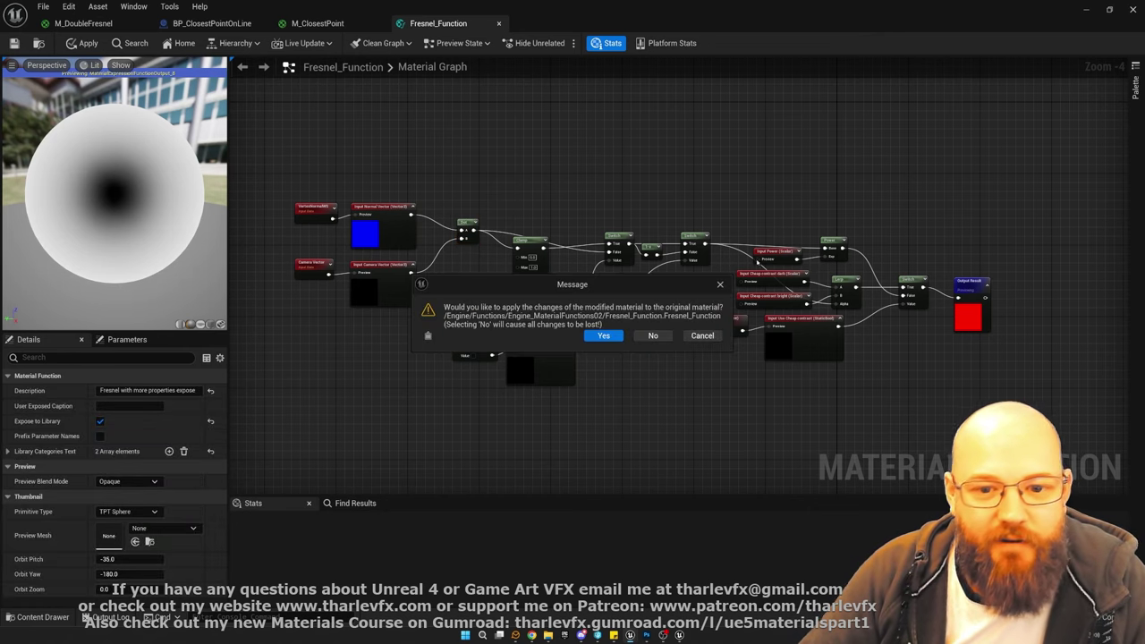
pyautogui.click(652, 336)
# Return to M_DoubleFresnel and connect the Fresnel_Function result to the material's Emissive Color
pyautogui.click(228, 25)
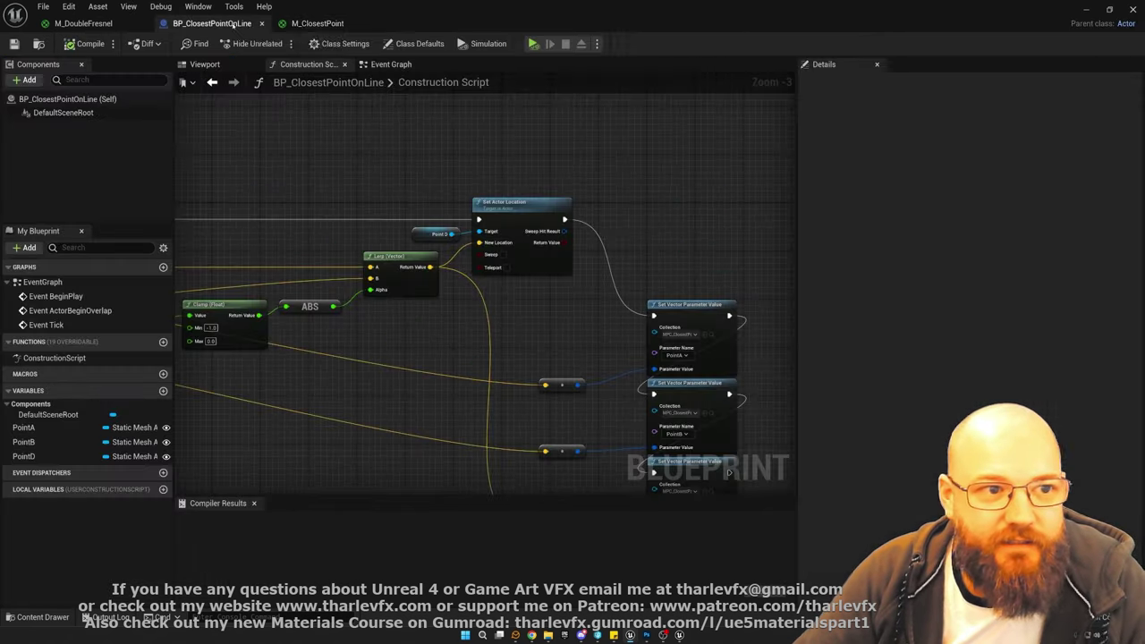
pyautogui.click(110, 24)
pyautogui.click(571, 170)
pyautogui.scroll(1, 409, 333)
pyautogui.moveTo(354, 306); pyautogui.dragTo(380, 295, button='right')
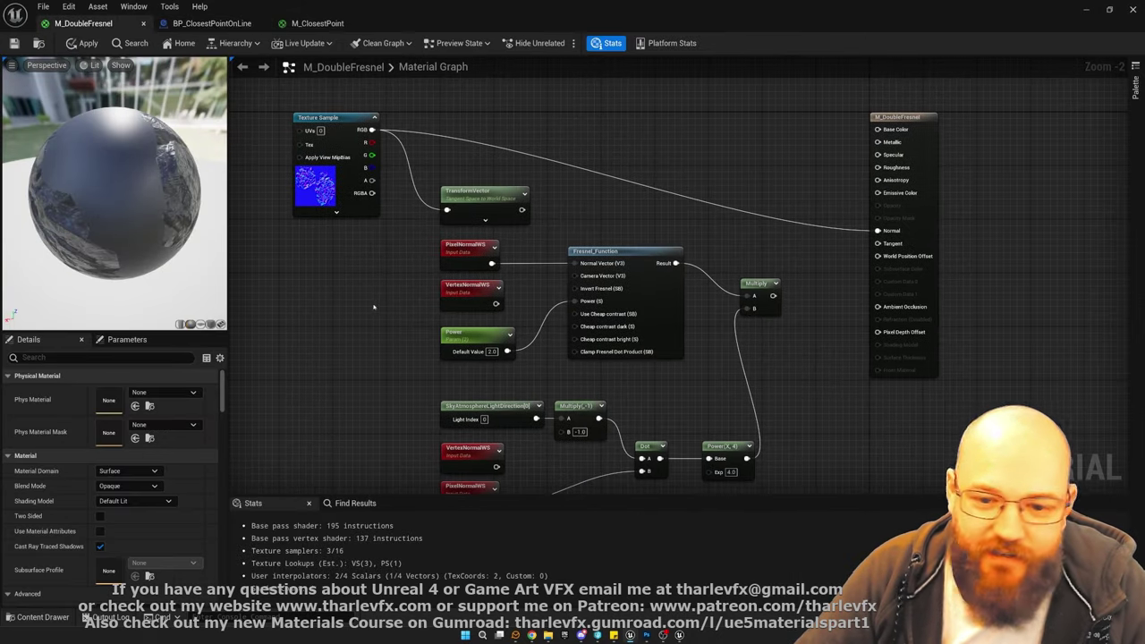
pyautogui.moveTo(141, 222)
pyautogui.mouseDown()
pyautogui.moveTo(183, 228)
pyautogui.moveTo(148, 224)
pyautogui.mouseUp()
pyautogui.moveTo(676, 262); pyautogui.dragTo(878, 192)
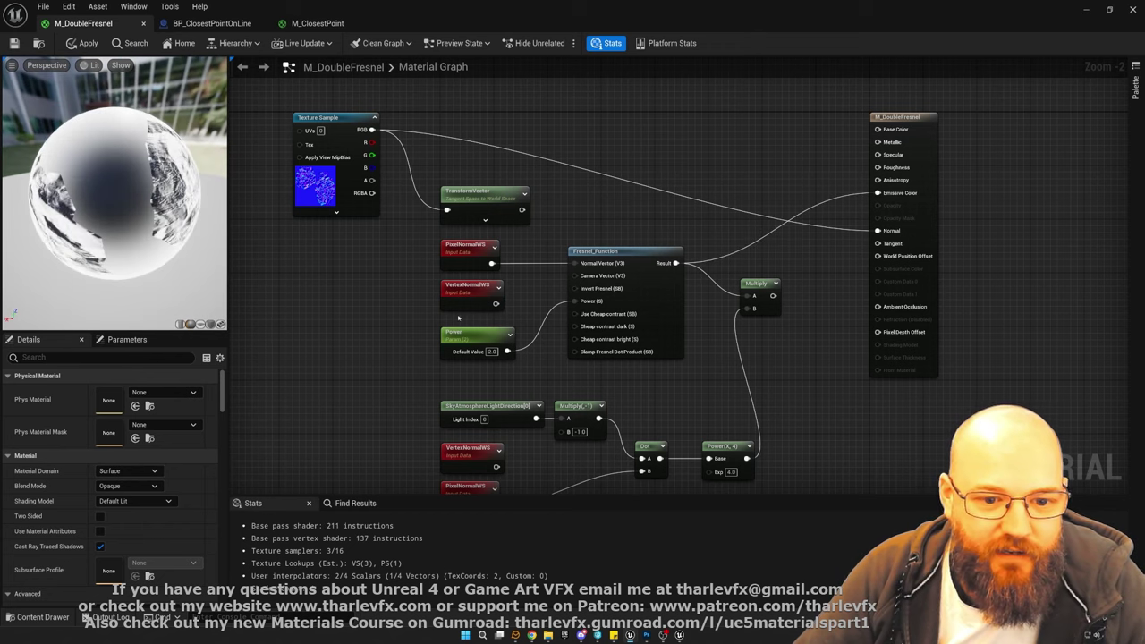
# Try VertexNormalWS as Fresnel_Function's Normal Vector input and inspect the preview before reconnecting PixelNormalWS
pyautogui.moveTo(497, 305); pyautogui.dragTo(576, 263)
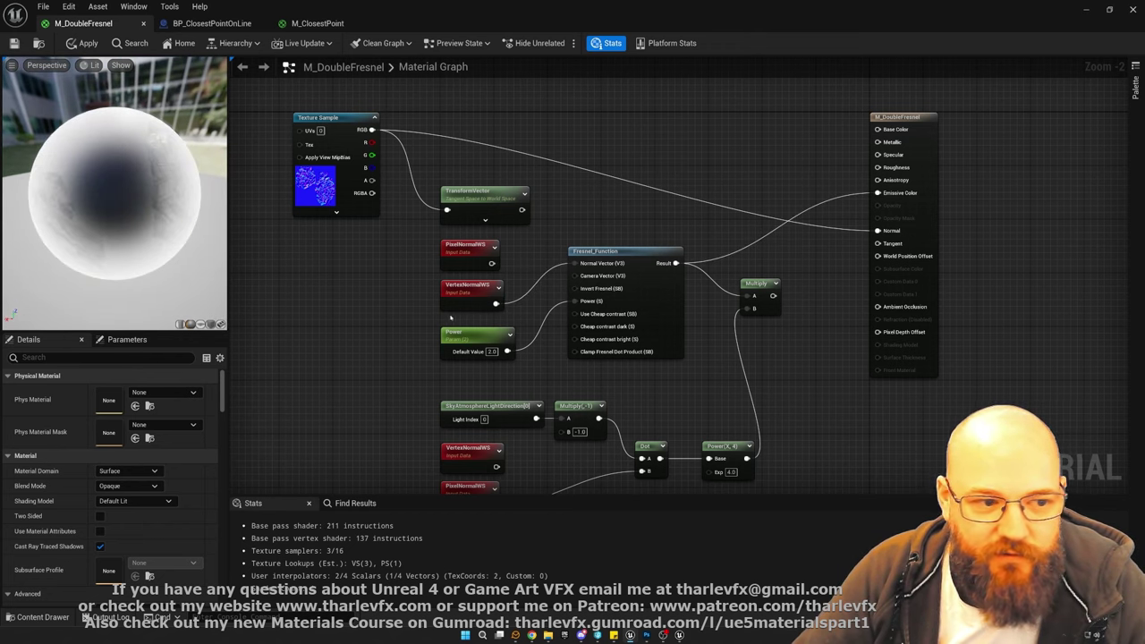
pyautogui.moveTo(115, 209); pyautogui.dragTo(84, 186)
pyautogui.click(201, 325)
pyautogui.click(191, 325)
pyautogui.moveTo(491, 263); pyautogui.dragTo(577, 264)
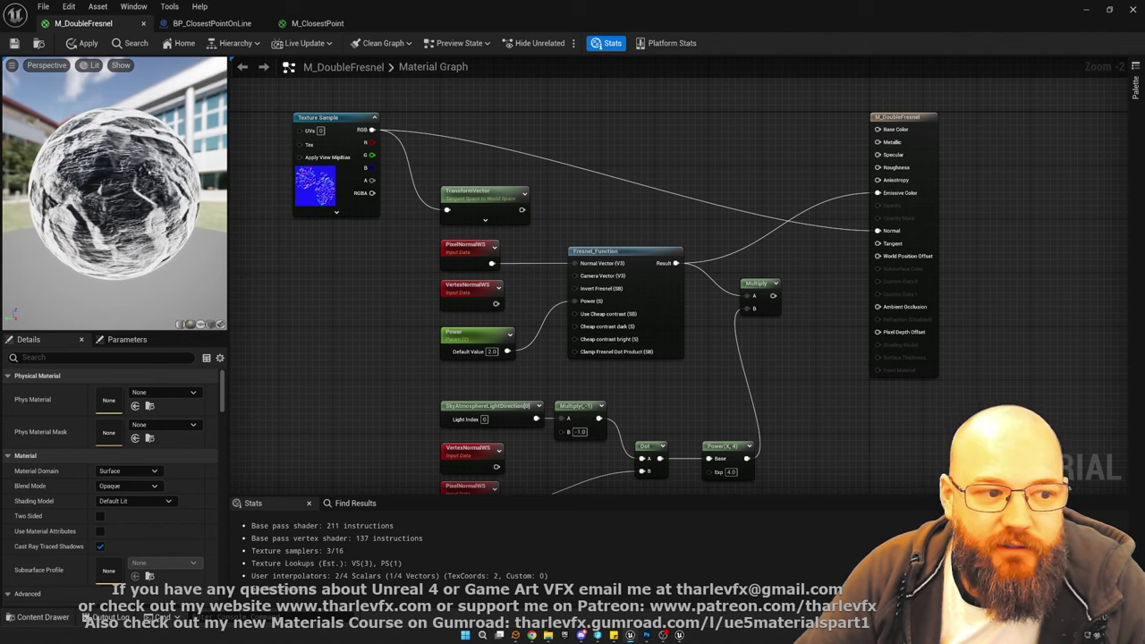
pyautogui.moveTo(141, 211)
pyautogui.mouseDown()
pyautogui.moveTo(143, 229)
pyautogui.moveTo(131, 215)
pyautogui.mouseUp()
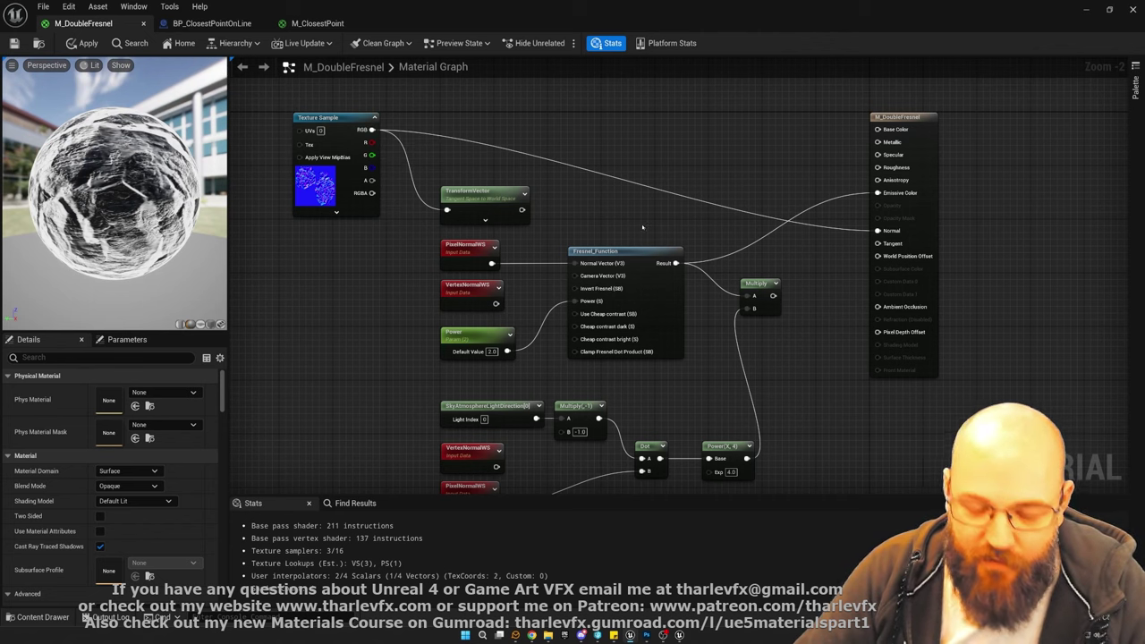
# Try routing the Fresnel_Function result into the material's Normal input with PixelNormalWS connected, and inspect the PixelNormalWS node
pyautogui.moveTo(675, 263); pyautogui.dragTo(877, 231)
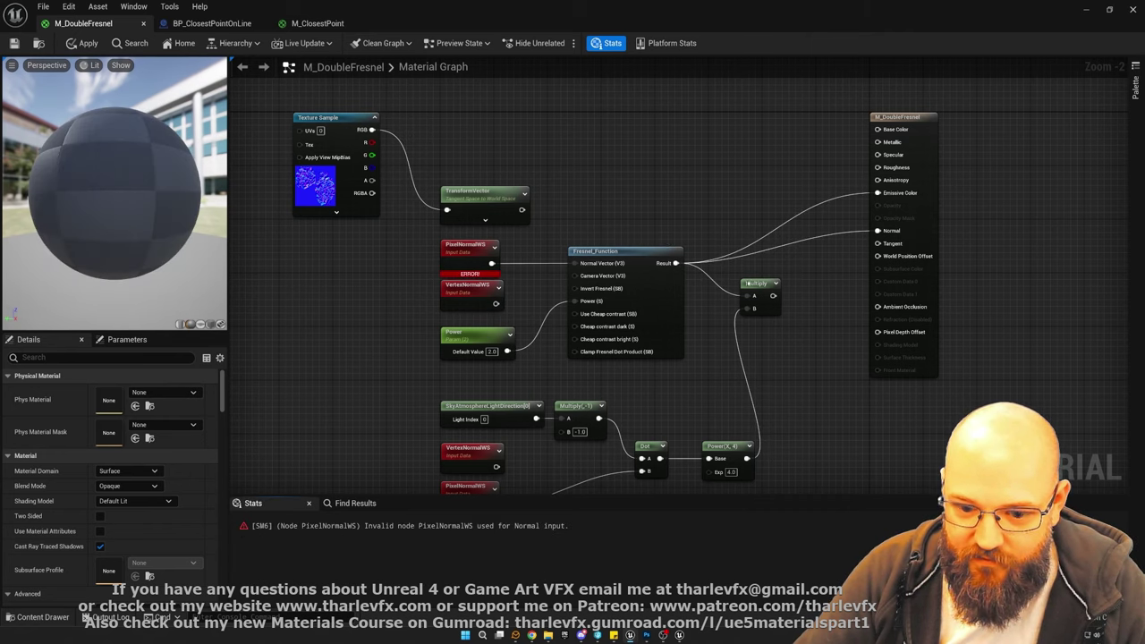
pyautogui.click(328, 527)
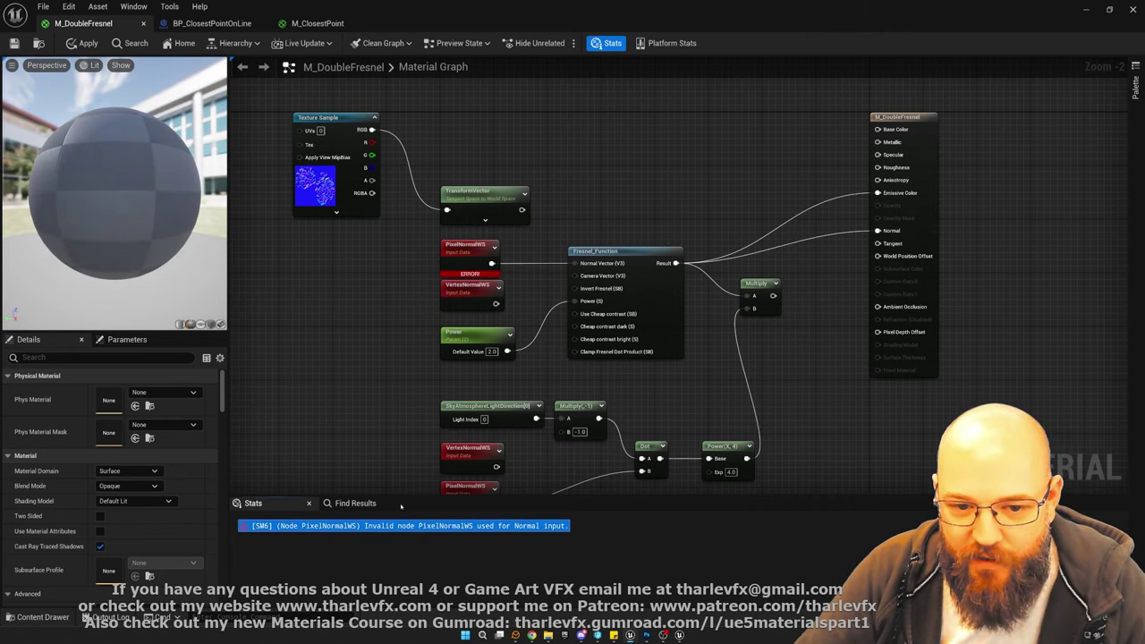
pyautogui.click(479, 258)
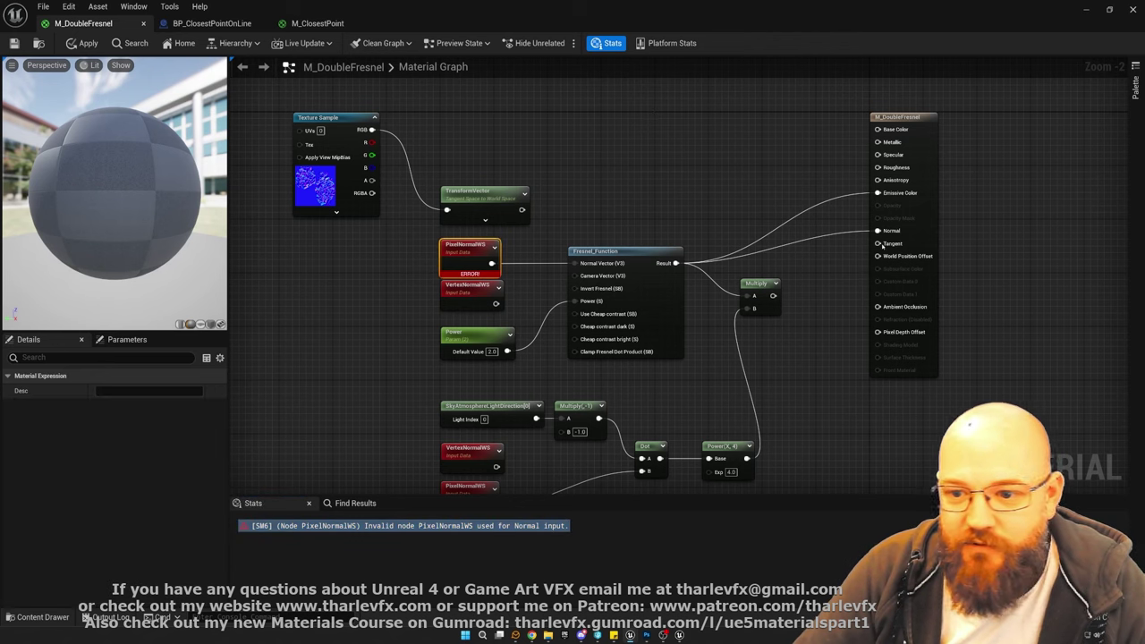
pyautogui.moveTo(363, 247); pyautogui.dragTo(700, 390)
pyautogui.click(638, 173)
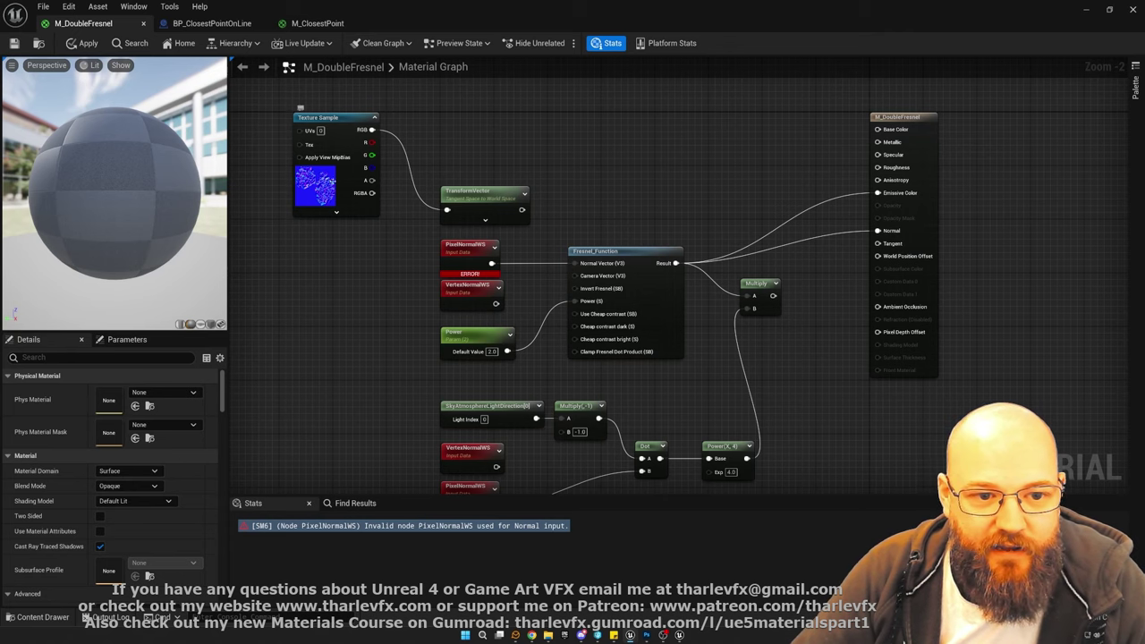
# Connect TransformVector to Fresnel_Function's Normal Vector and reconnect the Texture Sample RGB output to the material's Normal
pyautogui.click(460, 197)
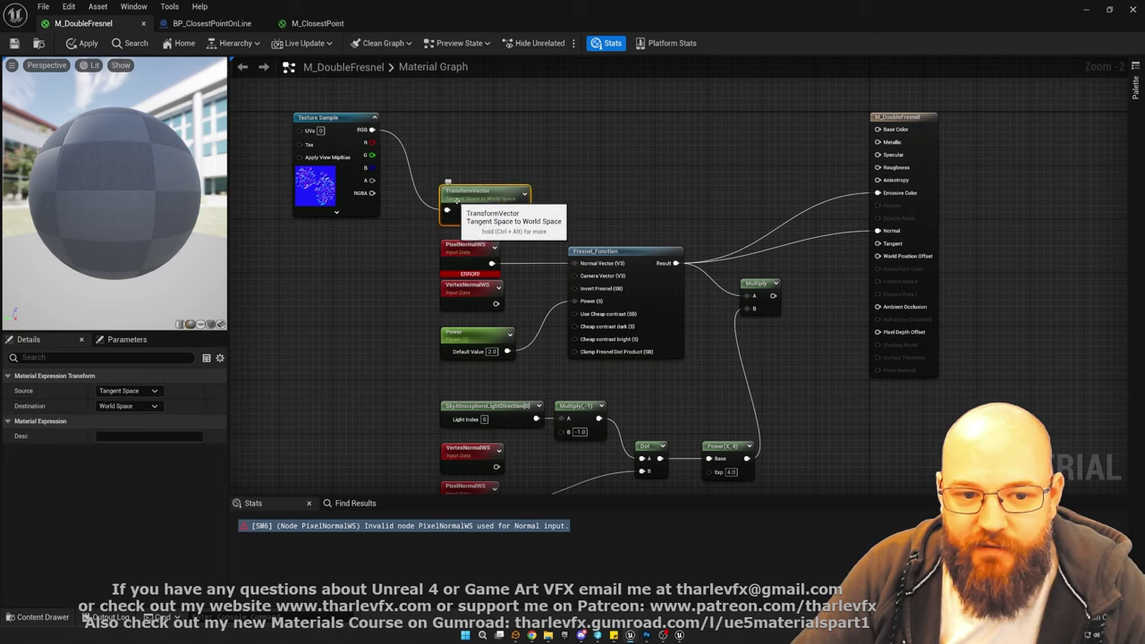
pyautogui.click(589, 172)
pyautogui.moveTo(576, 264); pyautogui.dragTo(521, 210)
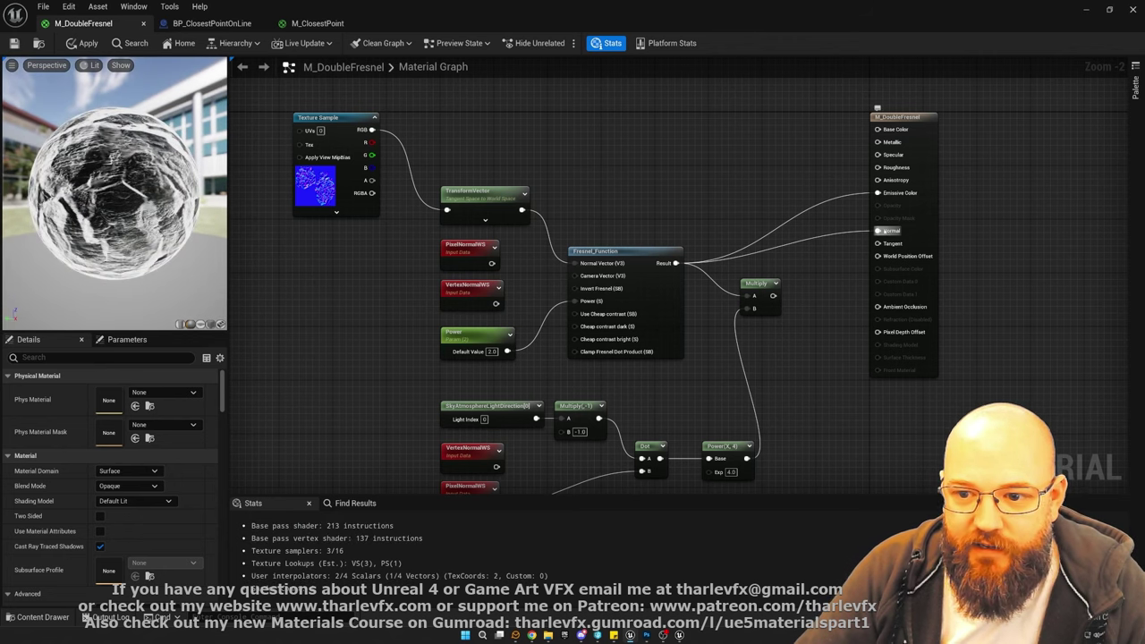
pyautogui.keyDown('alt'); pyautogui.click(886, 231); pyautogui.keyUp('alt')
pyautogui.moveTo(878, 230); pyautogui.dragTo(372, 130)
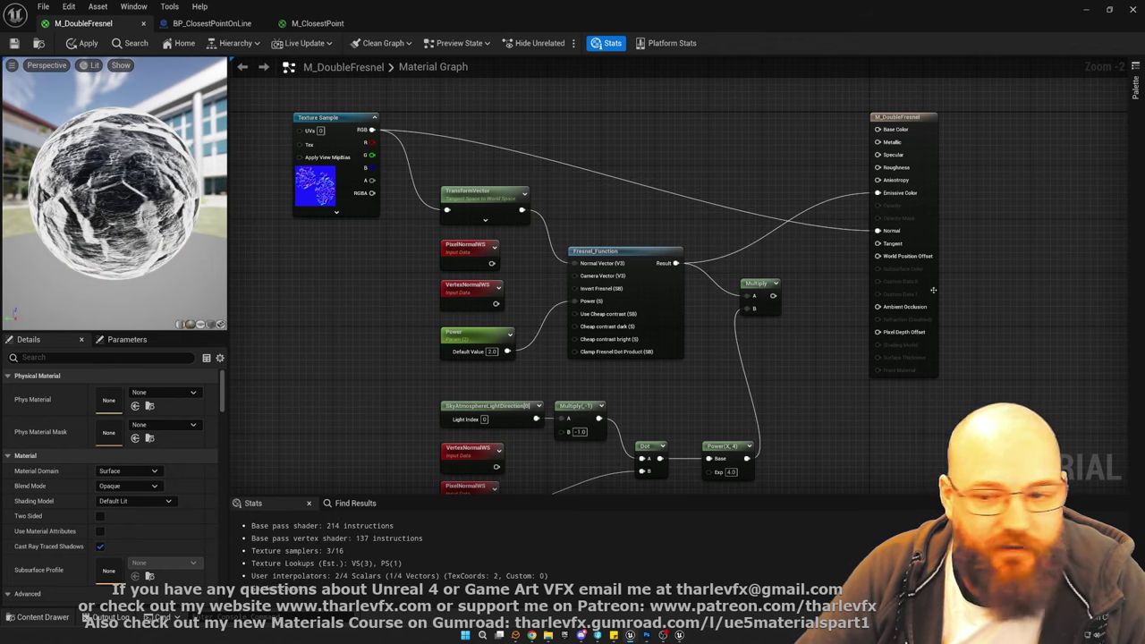
# Switch Fresnel_Function's Normal Vector input back to PixelNormalWS and compare the preview with the TransformVector version
pyautogui.click(457, 252)
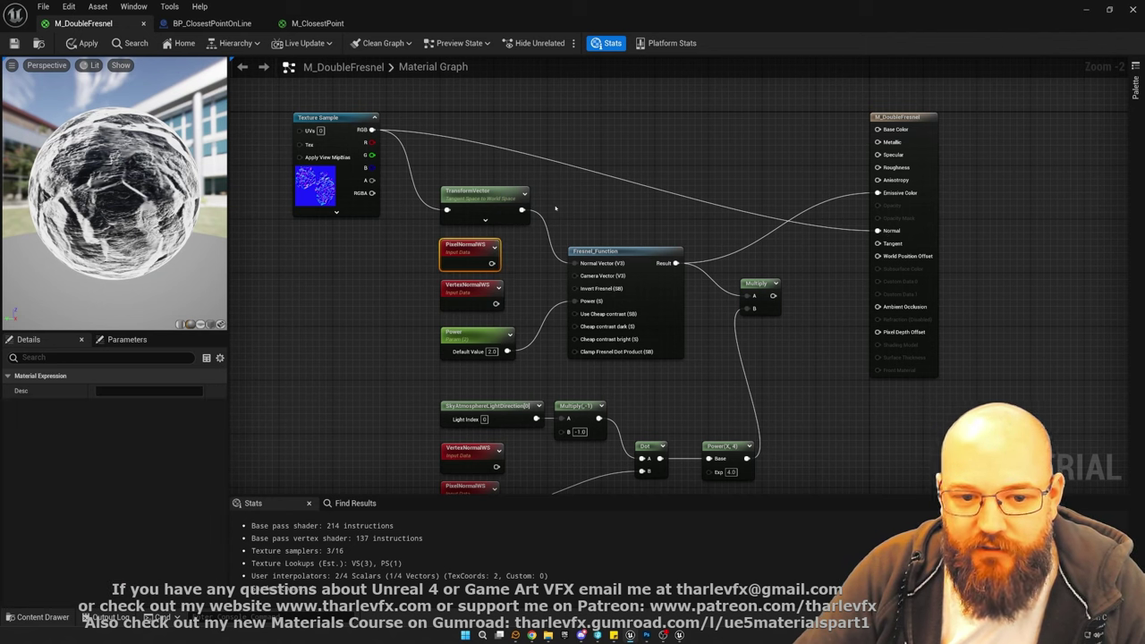
pyautogui.click(556, 211)
pyautogui.click(459, 256)
pyautogui.click(586, 216)
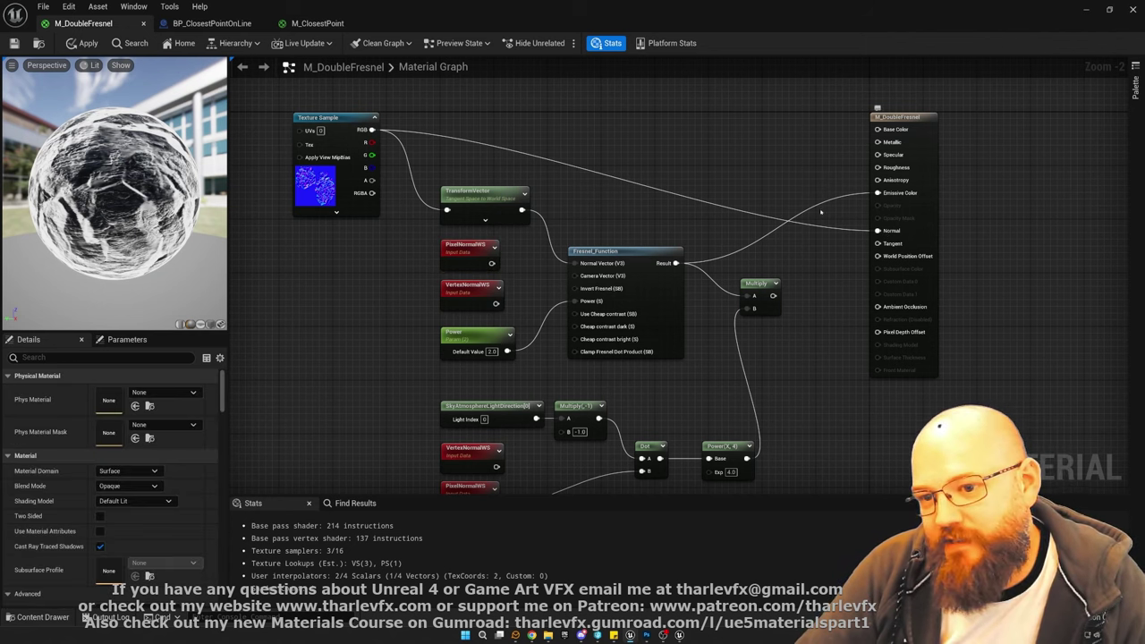
pyautogui.moveTo(491, 263); pyautogui.dragTo(575, 262)
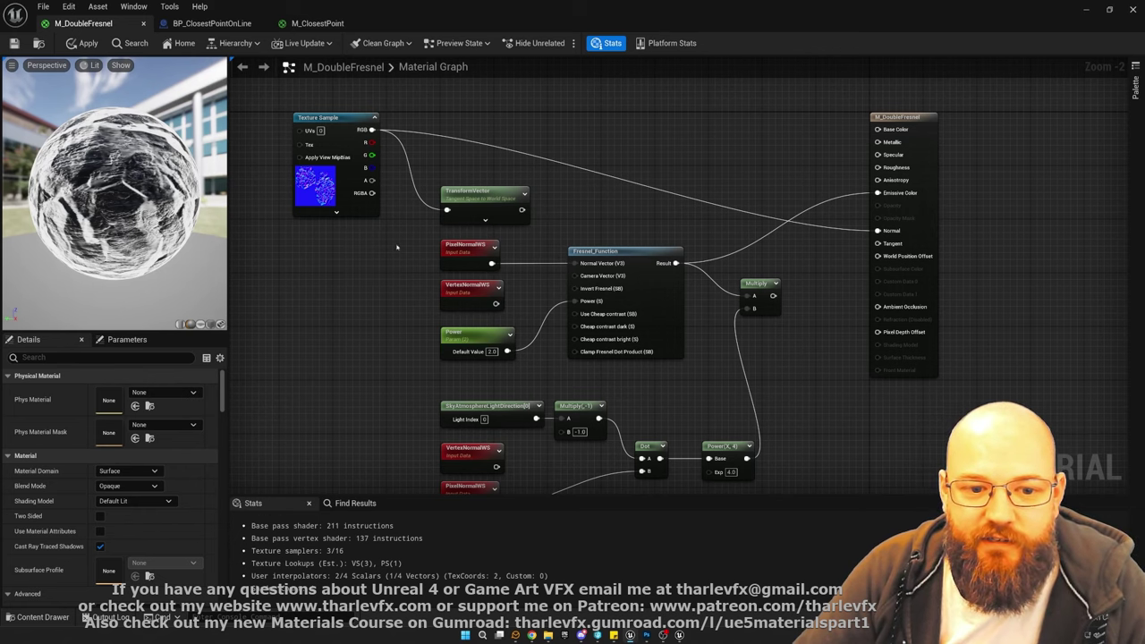
pyautogui.click(578, 283)
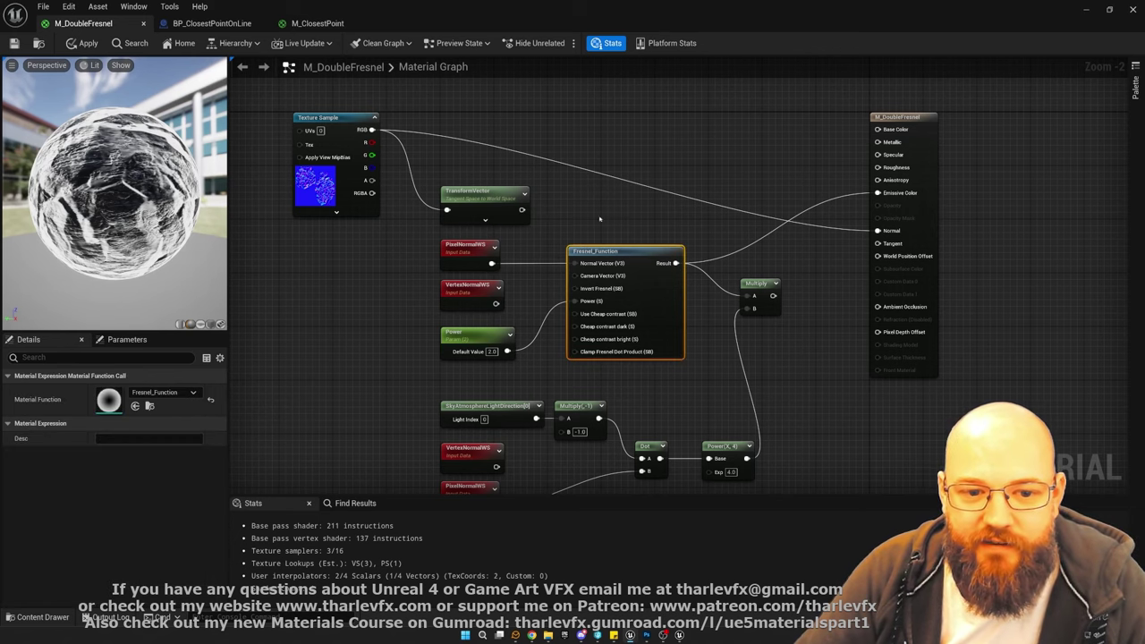
pyautogui.click(615, 224)
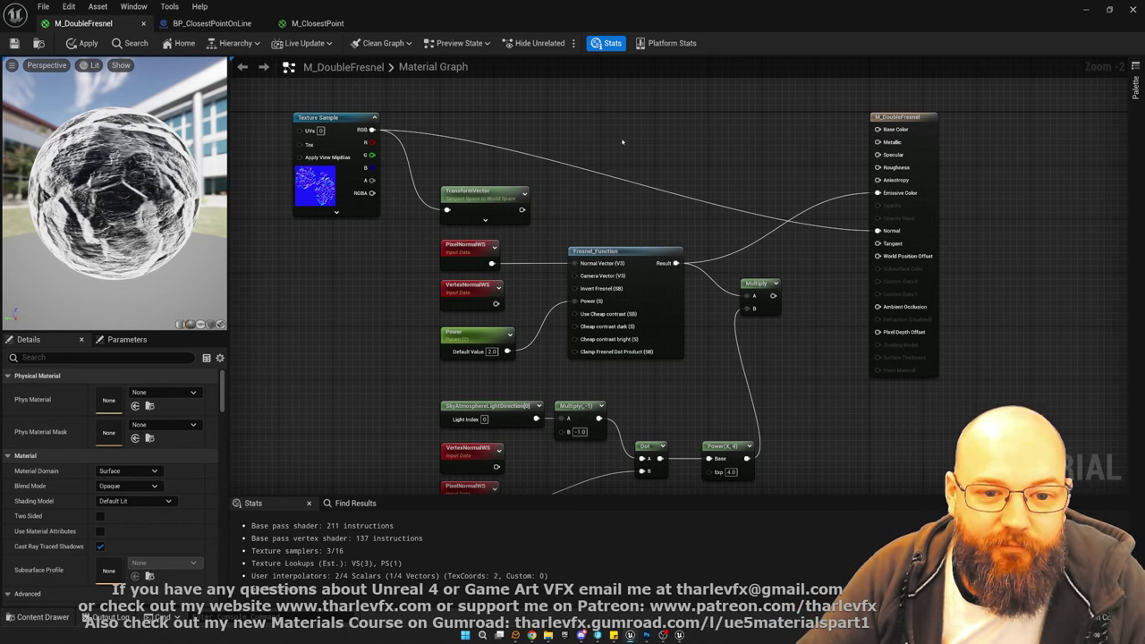
# Feed TransformVector into Fresnel_Function's Normal Vector, disconnect the material's Normal input, and inspect the preview sphere from several angles
pyautogui.moveTo(522, 209); pyautogui.dragTo(575, 263)
pyautogui.keyDown('alt'); pyautogui.click(878, 231); pyautogui.keyUp('alt')
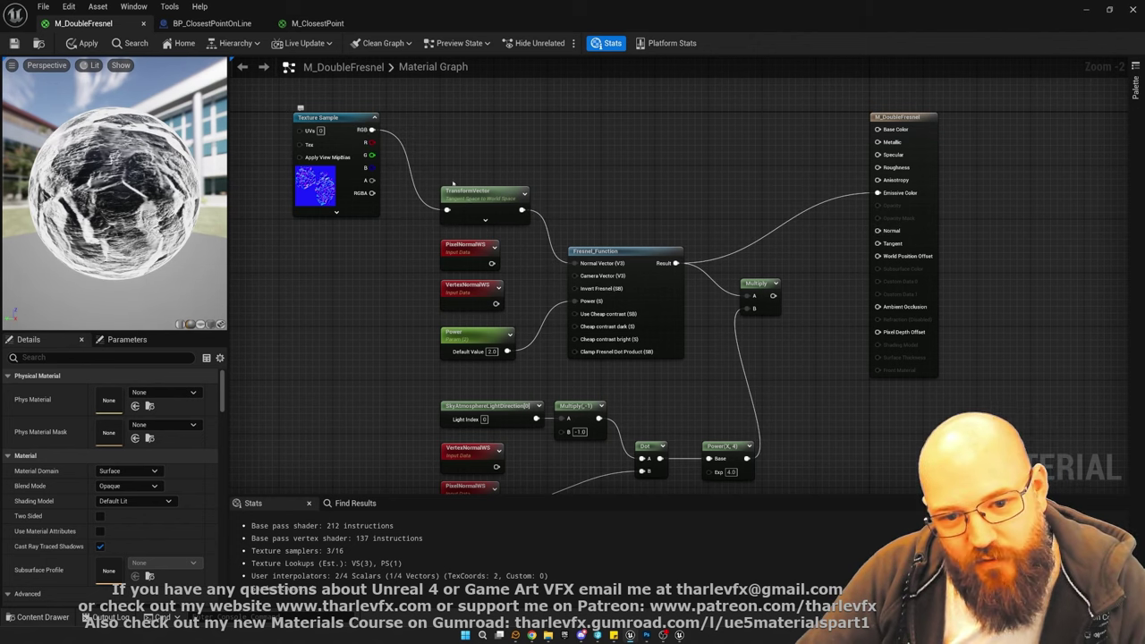
pyautogui.moveTo(134, 193); pyautogui.dragTo(76, 195)
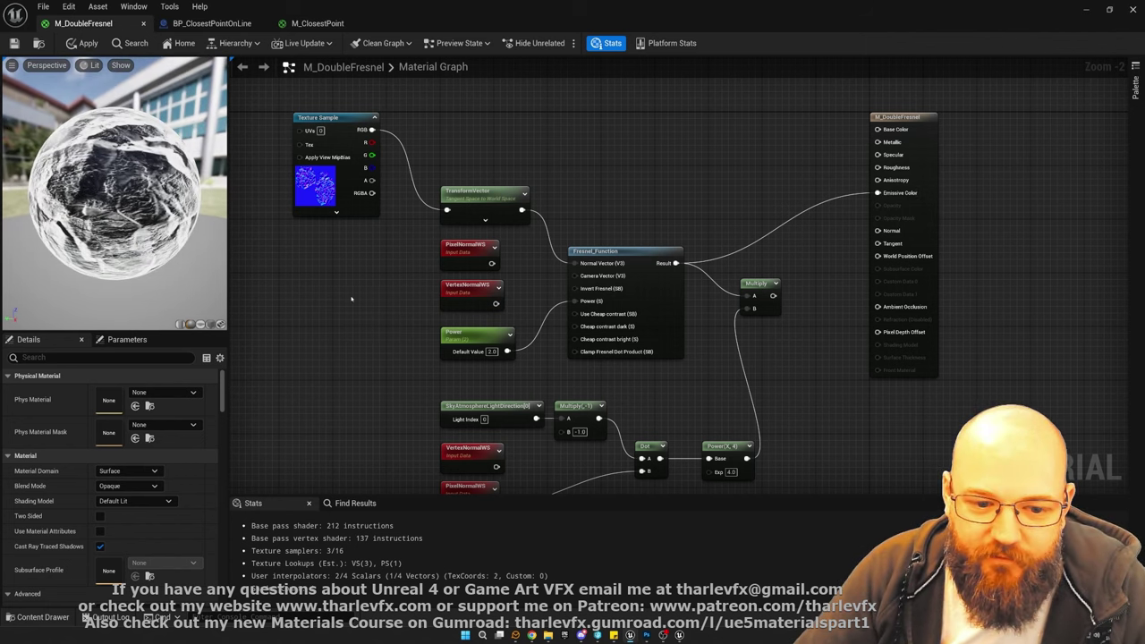
pyautogui.moveTo(116, 193); pyautogui.dragTo(161, 192)
# Set the Power parameter's default value to 4 and apply the material changes
pyautogui.moveTo(497, 353); pyautogui.dragTo(405, 358)
pyautogui.write('4')
pyautogui.press('Return')
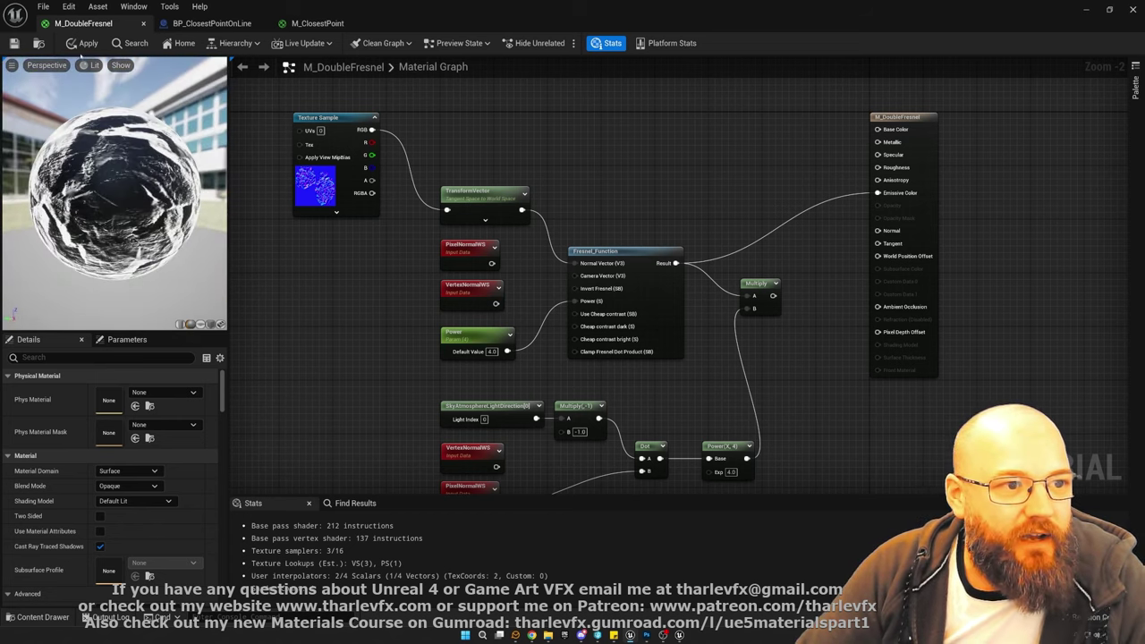
pyautogui.click(83, 43)
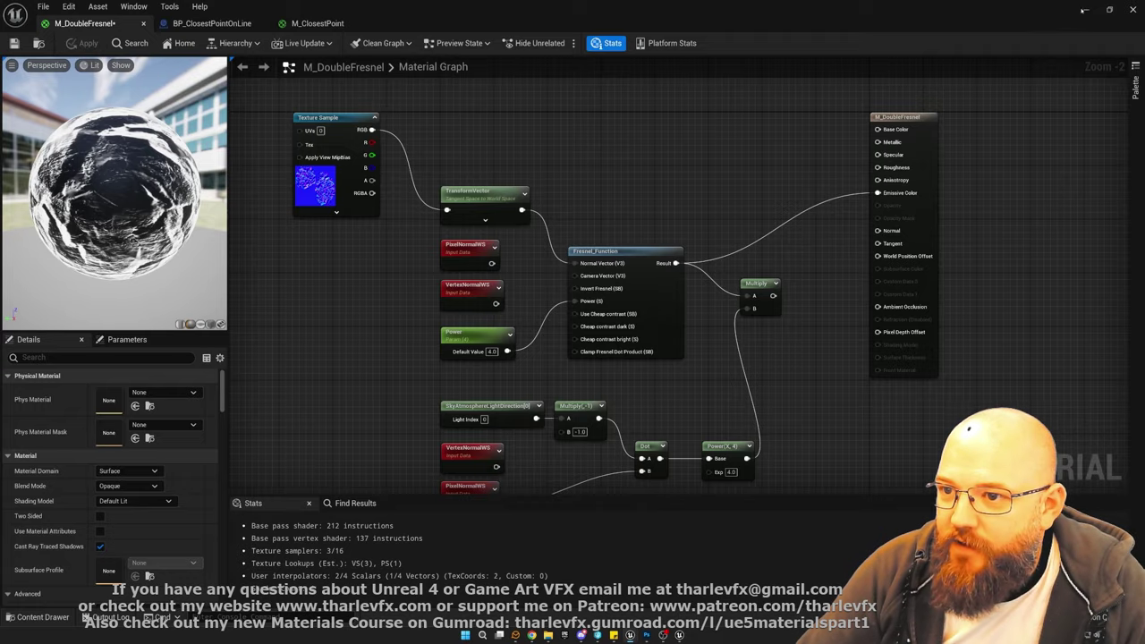
# View the rock in the level, open and close its SM_Rock mesh asset, and return to the M_DoubleFresnel graph
pyautogui.click(1083, 9)
pyautogui.keyDown('alt'); pyautogui.moveTo(565, 393); pyautogui.dragTo(469, 358); pyautogui.keyUp('alt')
pyautogui.hotkey('ctrl', 'e')
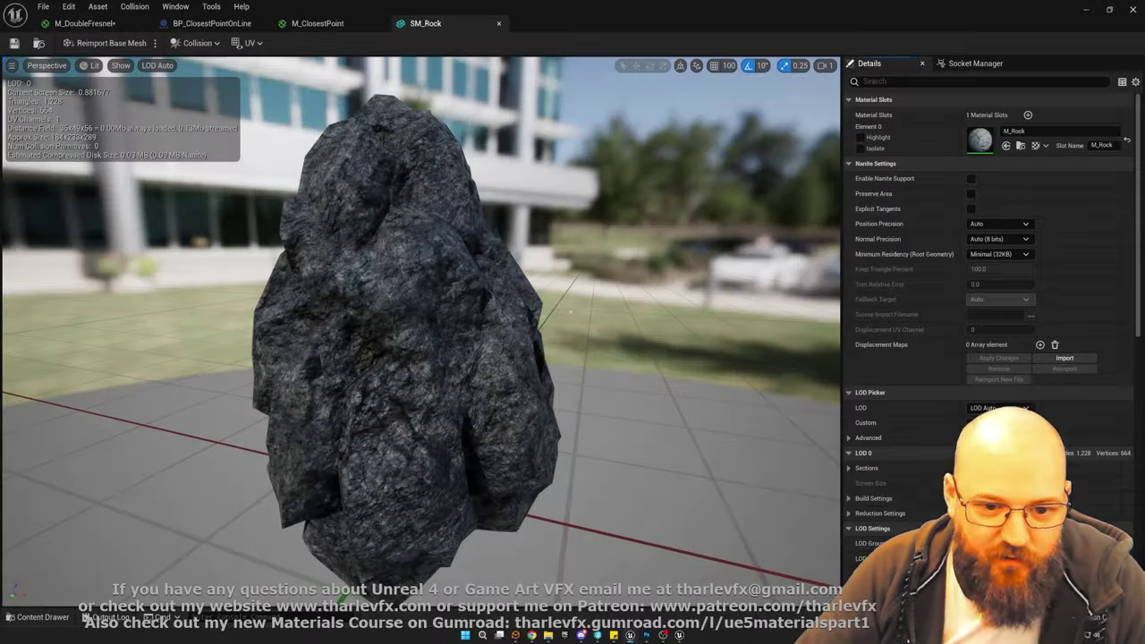
pyautogui.click(499, 25)
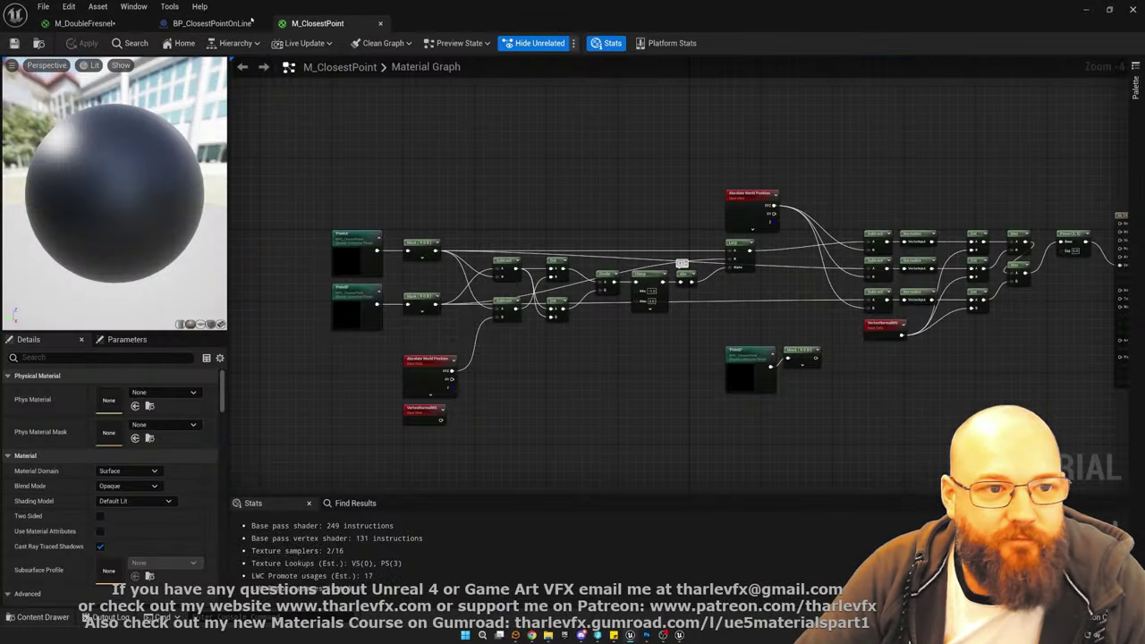
pyautogui.click(106, 24)
# Examine the Fresnel_Function nodes and the SkyAtmosphereLightDirection, Multiply, Dot and Power chain in the material graph
pyautogui.moveTo(695, 398); pyautogui.dragTo(549, 294, button='right')
pyautogui.moveTo(590, 110); pyautogui.dragTo(401, 232)
pyautogui.click(658, 262)
pyautogui.click(563, 182)
pyautogui.click(762, 322)
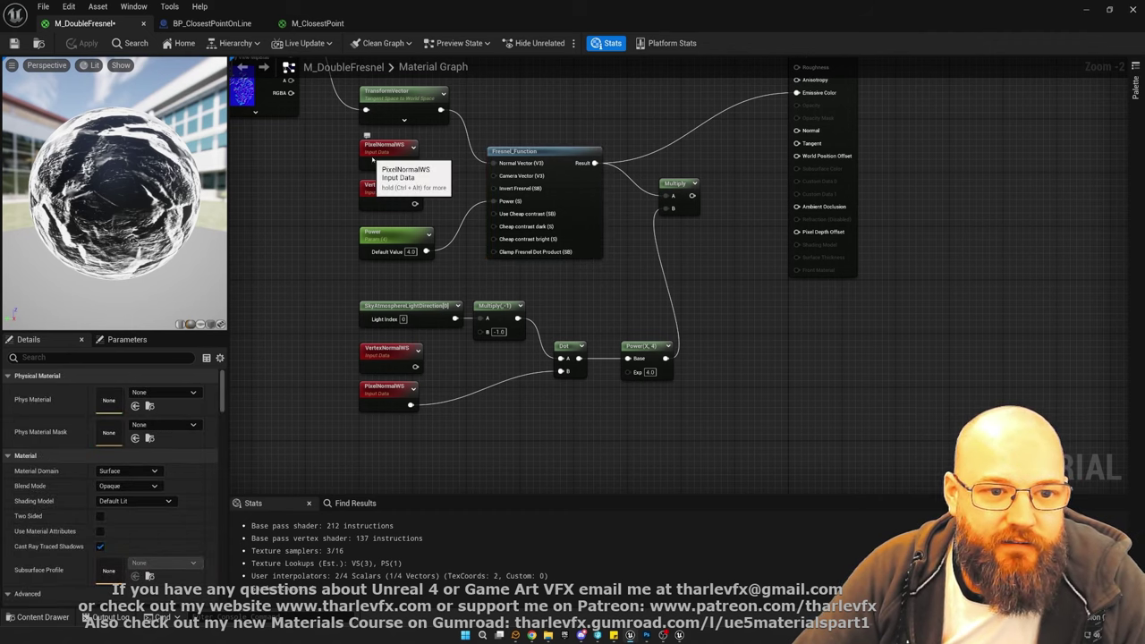
pyautogui.click(398, 154)
pyautogui.click(607, 295)
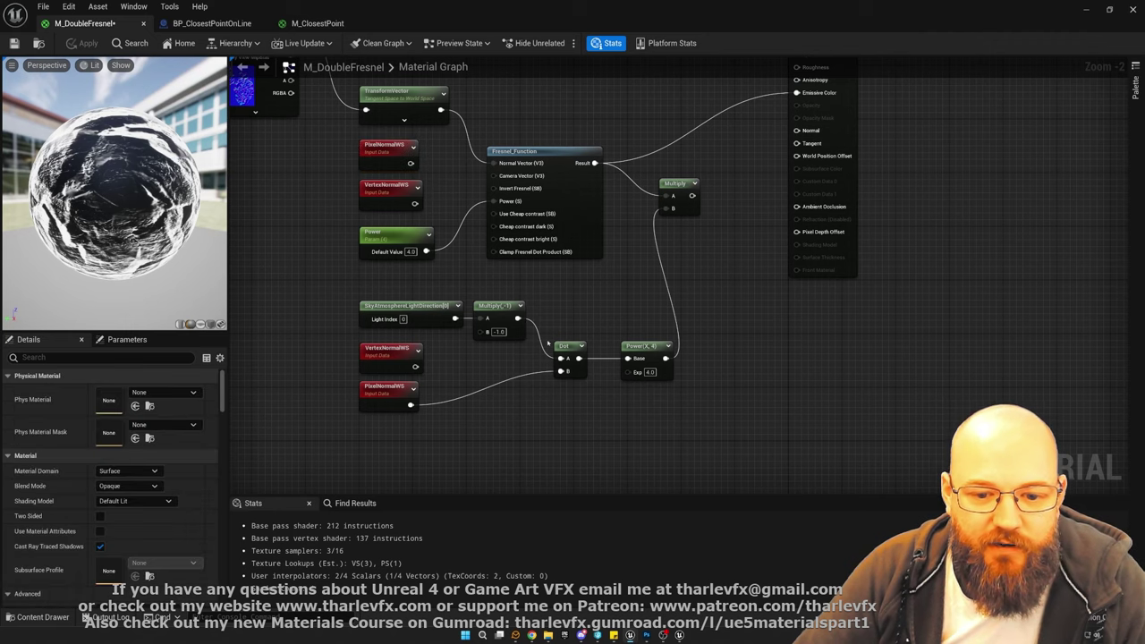
pyautogui.click(377, 309)
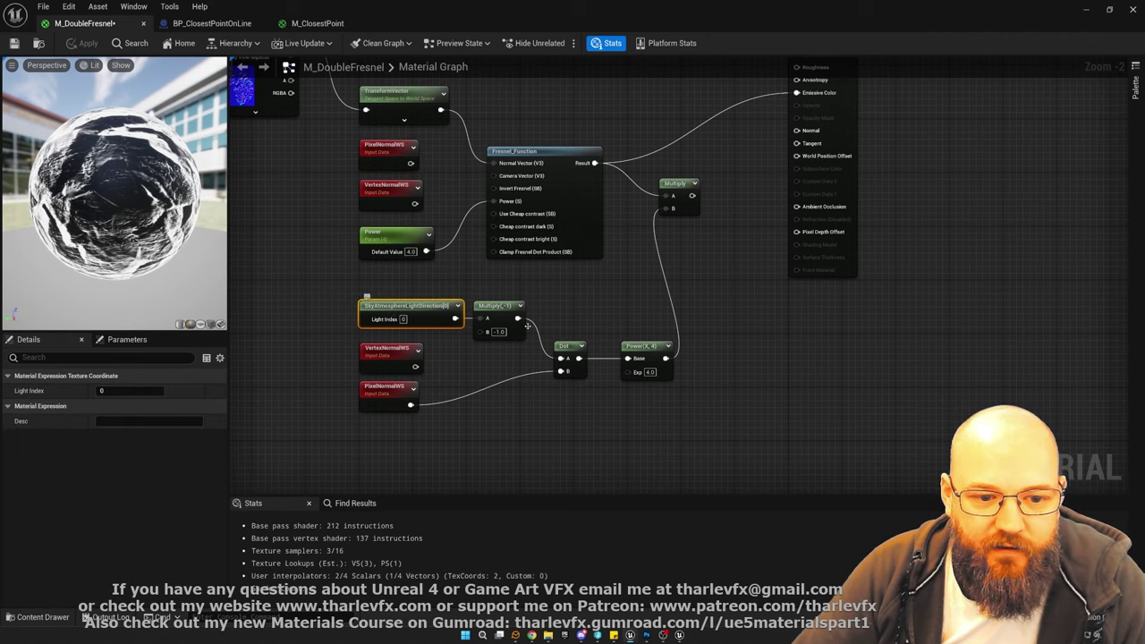
pyautogui.click(562, 297)
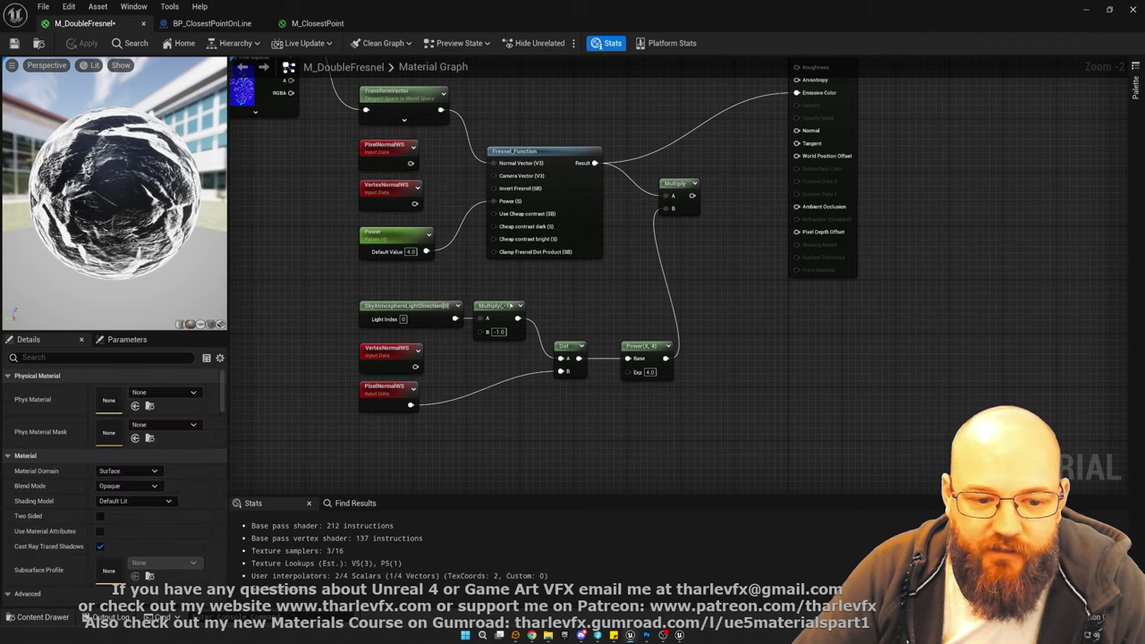
# Connect the light-direction Power node to Emissive Color, set the Multiply node's B value to 1, and apply the material
pyautogui.moveTo(666, 358); pyautogui.dragTo(796, 92)
pyautogui.click(84, 43)
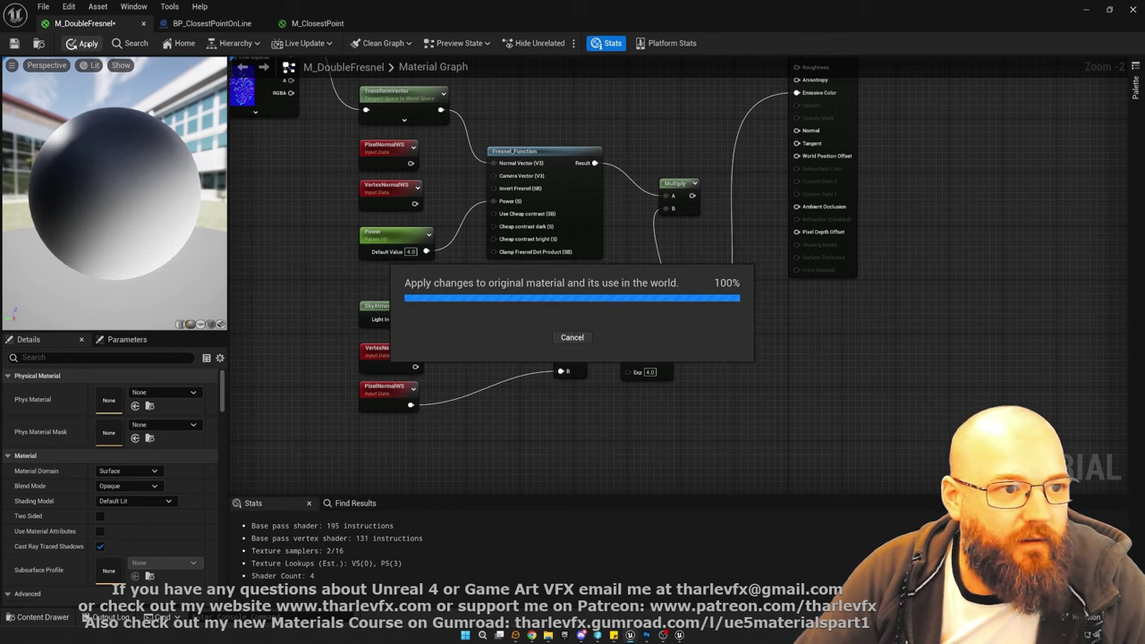
pyautogui.write('1')
pyautogui.click(552, 281)
pyautogui.click(85, 43)
# Return to the level and inspect the light-direction shading on the rock from several angles
pyautogui.click(1087, 10)
pyautogui.keyDown('alt'); pyautogui.moveTo(543, 238); pyautogui.dragTo(769, 264); pyautogui.keyUp('alt')
pyautogui.keyDown('alt'); pyautogui.moveTo(456, 239); pyautogui.dragTo(769, 228); pyautogui.keyUp('alt')
pyautogui.moveTo(456, 240); pyautogui.dragTo(461, 286, button='right')
pyautogui.keyDown('alt'); pyautogui.moveTo(461, 287); pyautogui.dragTo(268, 296); pyautogui.keyUp('alt')
pyautogui.moveTo(442, 262); pyautogui.dragTo(485, 248, button='right')
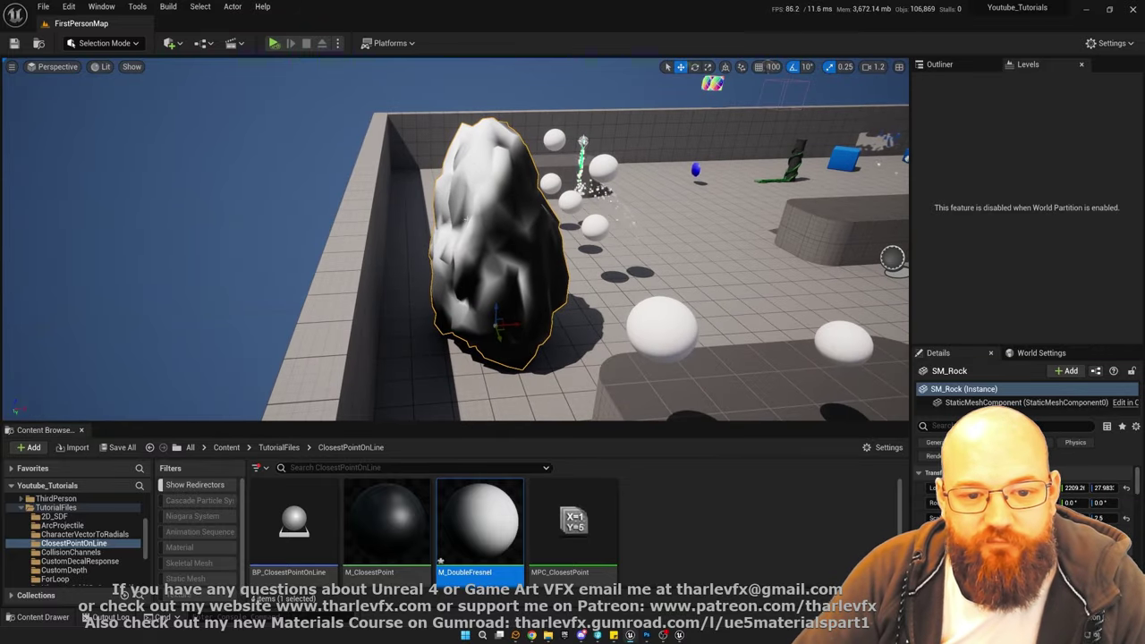
pyautogui.moveTo(495, 253); pyautogui.dragTo(535, 255, button='right')
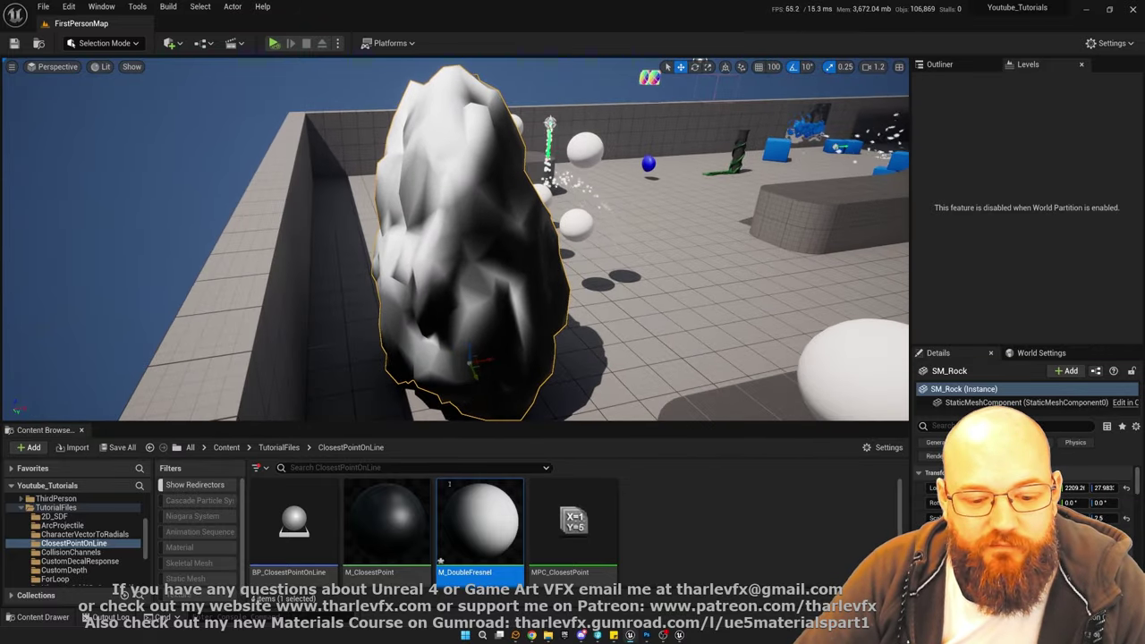
# Reopen M_DoubleFresnel, connect the Texture Sample RGB output to the material's Normal input, and apply the changes
pyautogui.doubleClick(478, 519)
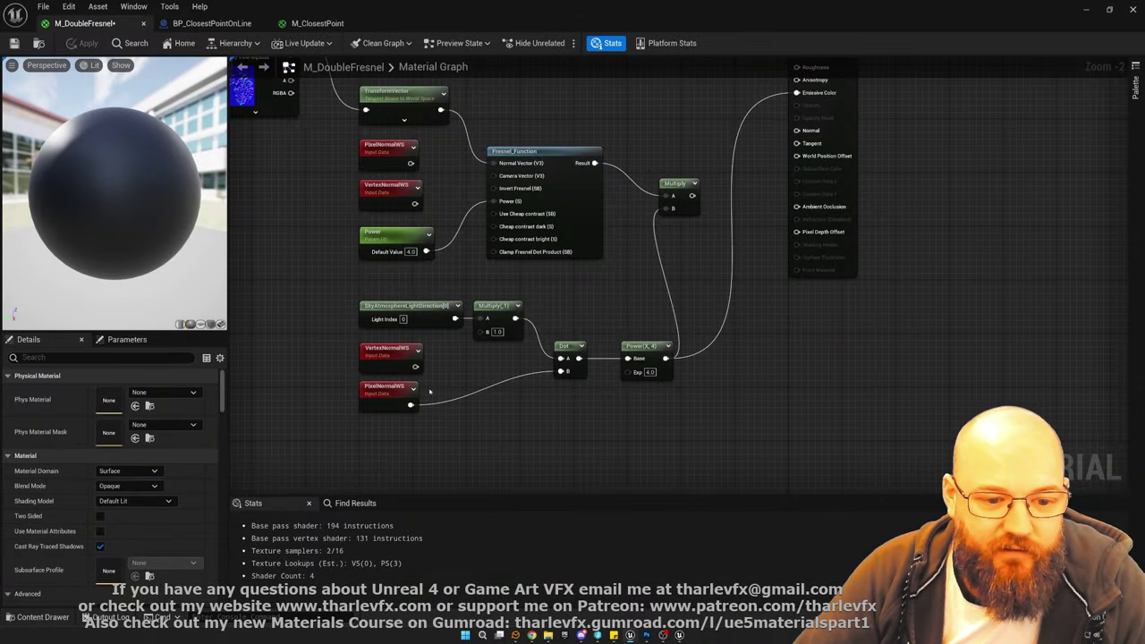
pyautogui.moveTo(426, 394); pyautogui.dragTo(423, 450, button='right')
pyautogui.moveTo(796, 187); pyautogui.dragTo(289, 86)
pyautogui.click(82, 43)
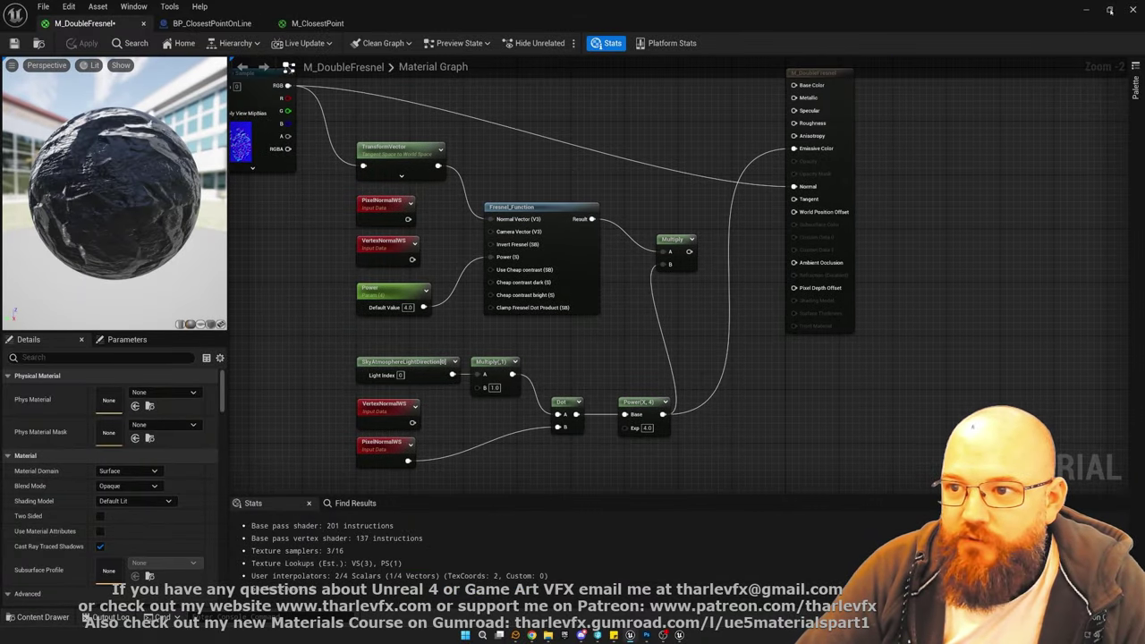
# Shrink the material editor window to show the level behind it, and inspect the rock and the graph's Emissive Color connection
pyautogui.click(1109, 9)
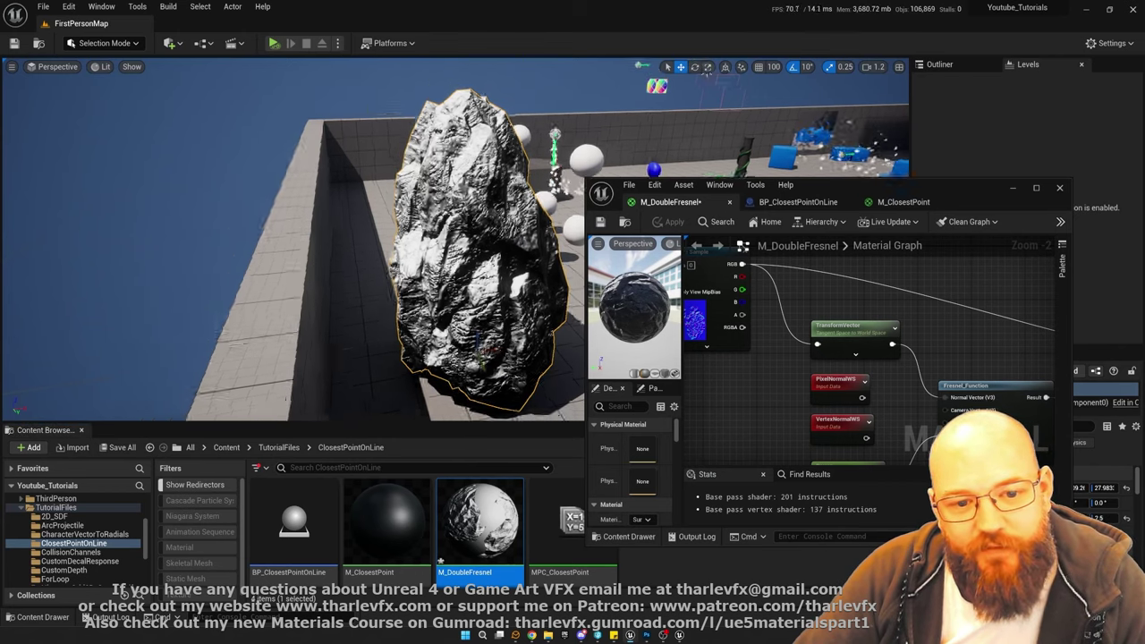
pyautogui.moveTo(429, 268); pyautogui.dragTo(402, 242, button='right')
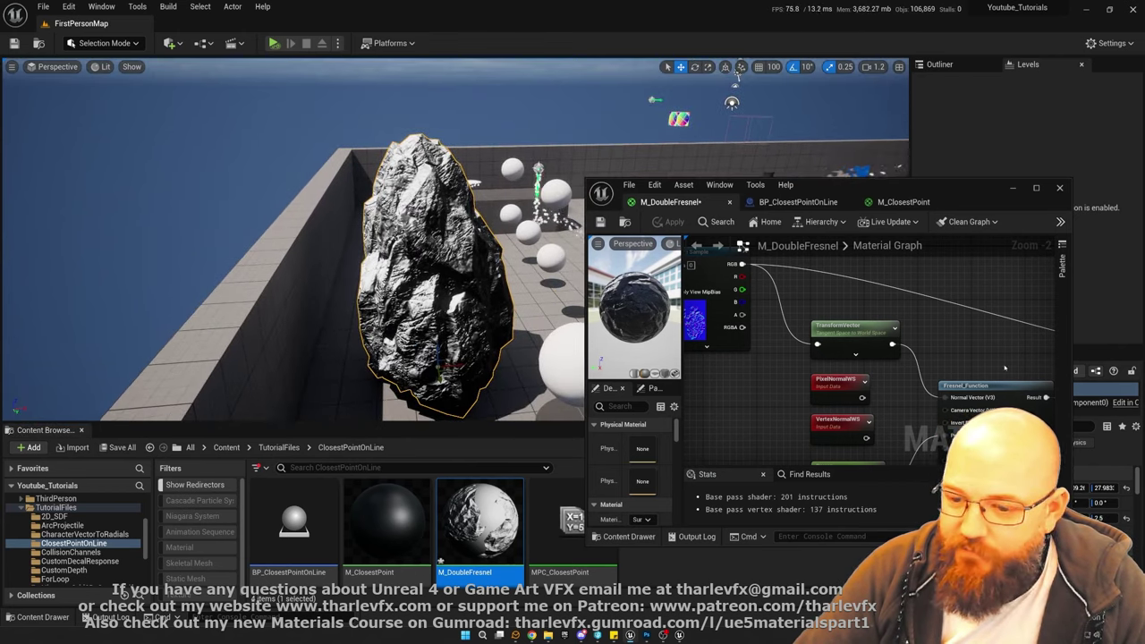
pyautogui.moveTo(430, 268); pyautogui.dragTo(353, 237, button='right')
pyautogui.scroll(-1, 1001, 343)
pyautogui.moveTo(1000, 342); pyautogui.dragTo(745, 284, button='right')
pyautogui.scroll(-1, 744, 285)
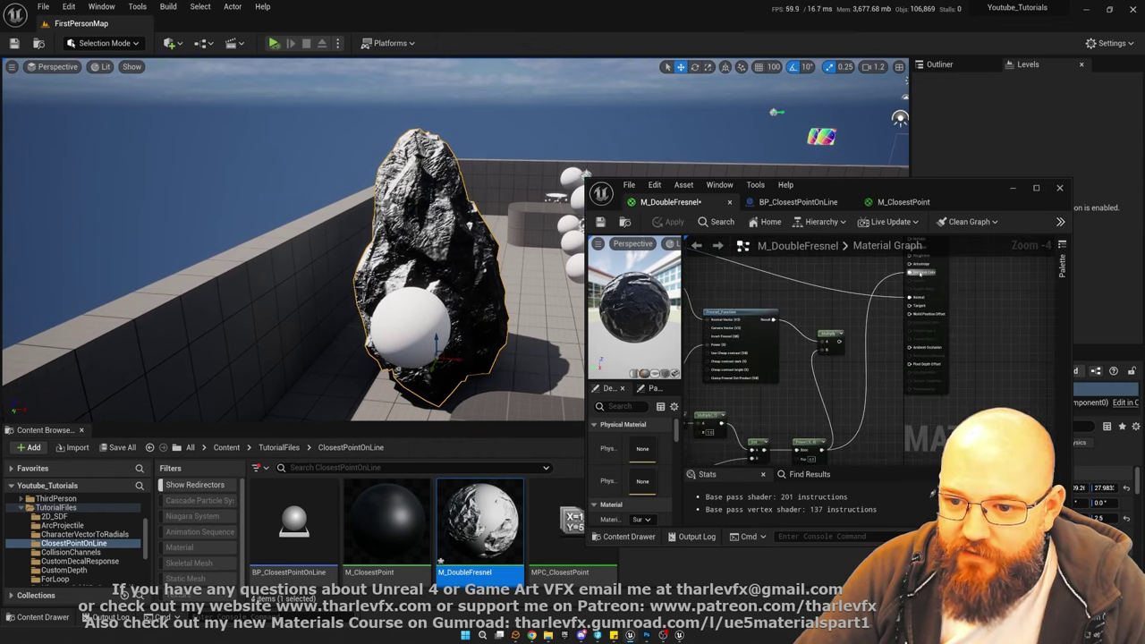